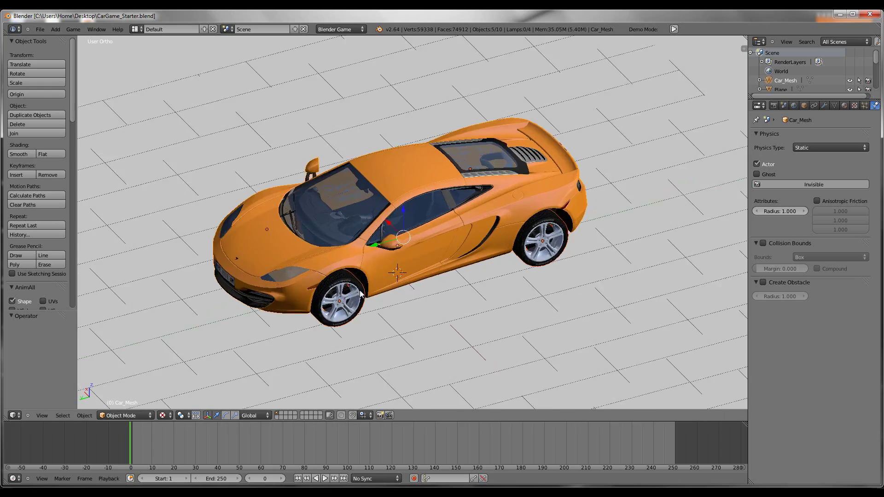
Deselect all objects and switch the viewport from textured to solid shading
scroll(361, 276, up, 2)
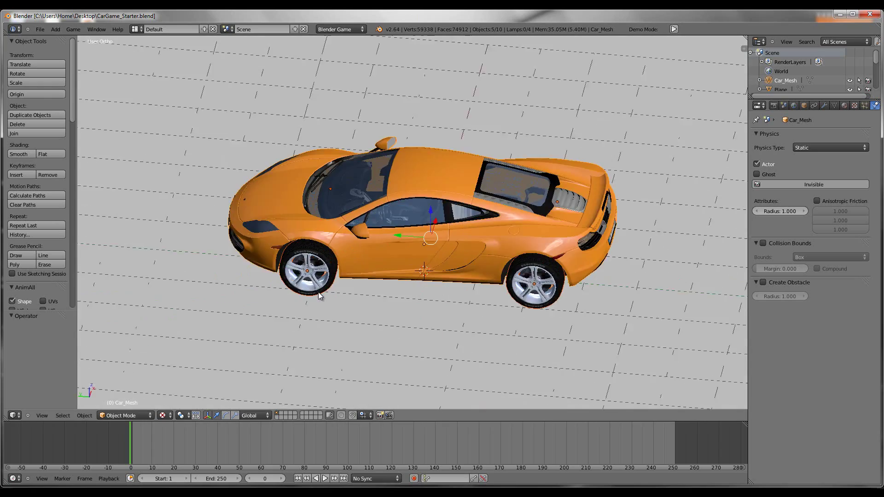
key(a)
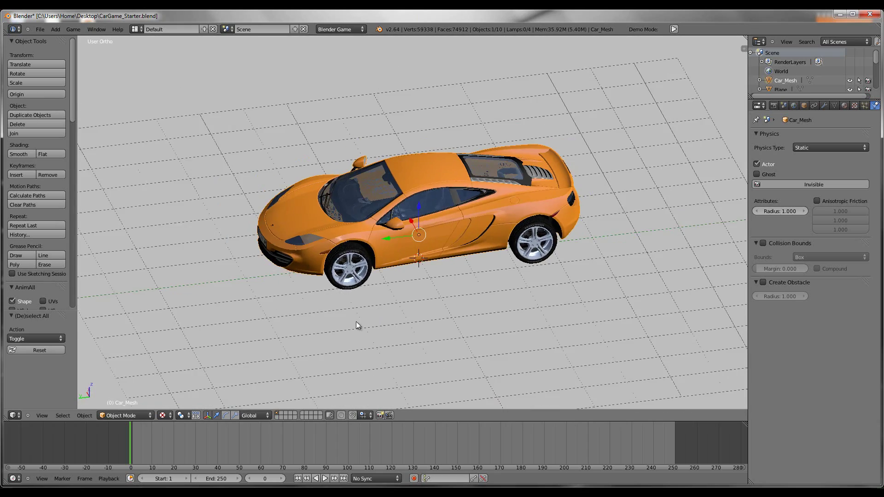
right_click(366, 324)
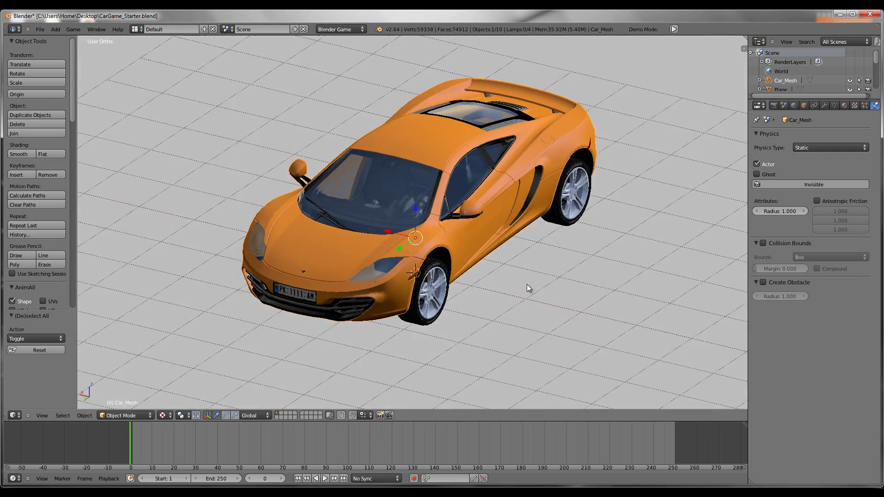
key(z)
key(z)
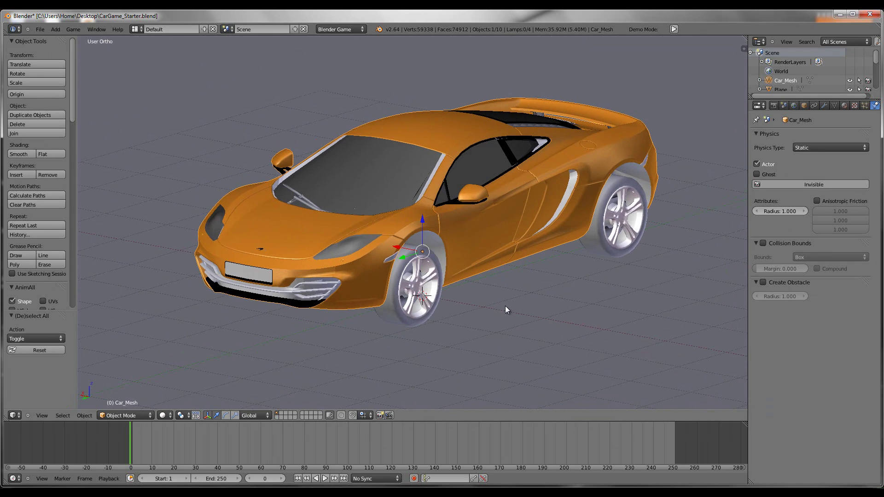
Select the front driver-side wheel and try moving it along the vertical axis
right_click(400, 306)
middle_drag(557, 320, 466, 328)
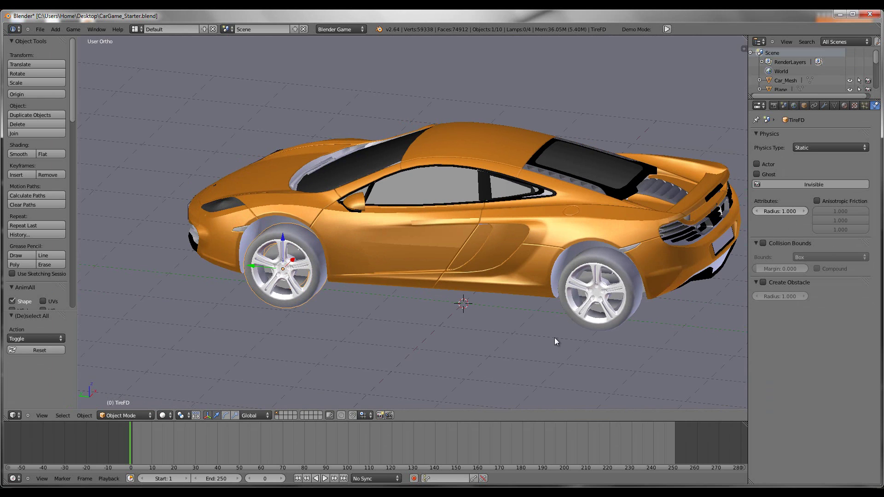
drag(282, 238, 467, 285)
right_click(466, 285)
Try moving the front driver-side wheel across the ground plane with Z locked, and along Z only
middle_drag(330, 234, 313, 263)
key(g)
key(shift+z)
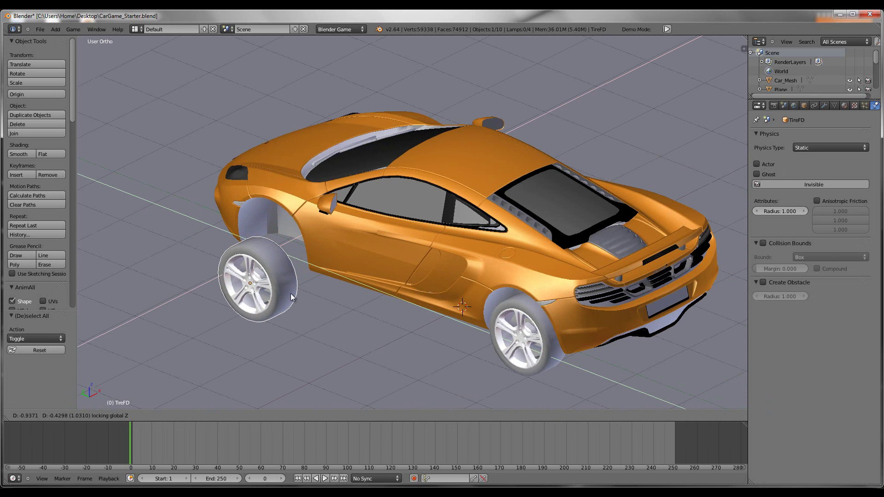
right_click(306, 290)
middle_drag(320, 296, 376, 288)
key(g)
key(z)
right_click(400, 243)
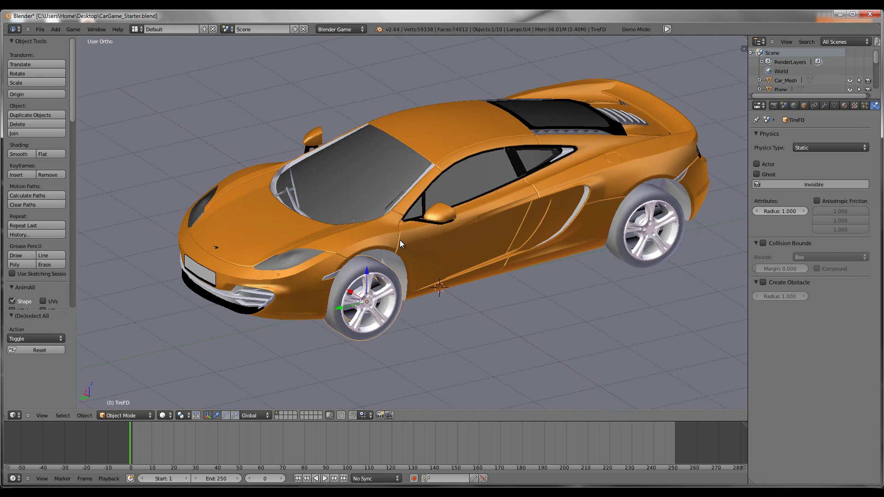
middle_drag(404, 294, 441, 302)
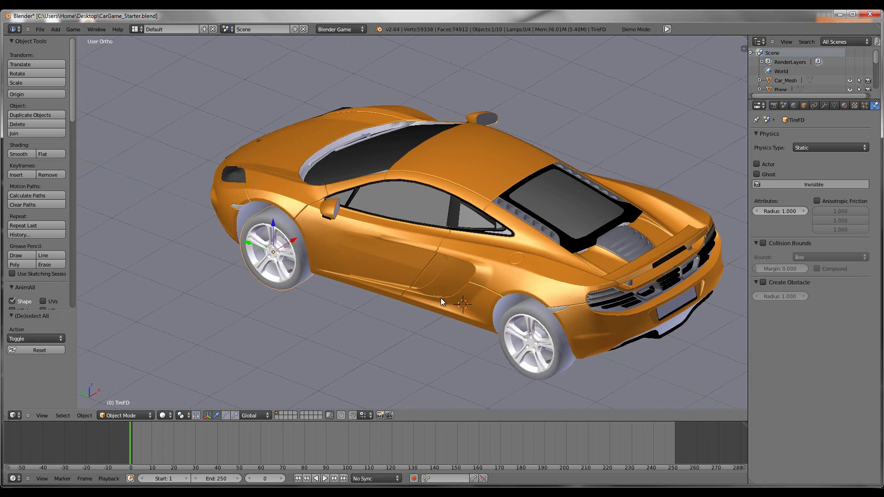
middle_drag(579, 306, 620, 320)
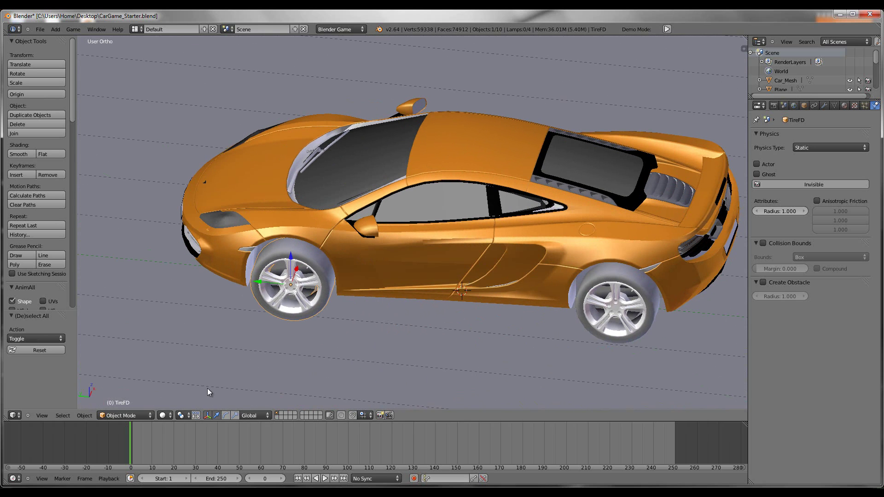
Open the recent file Vehicle_02.blend in a second Blender window and display the car with textured shading
click(109, 479)
right_click(99, 494)
click(144, 475)
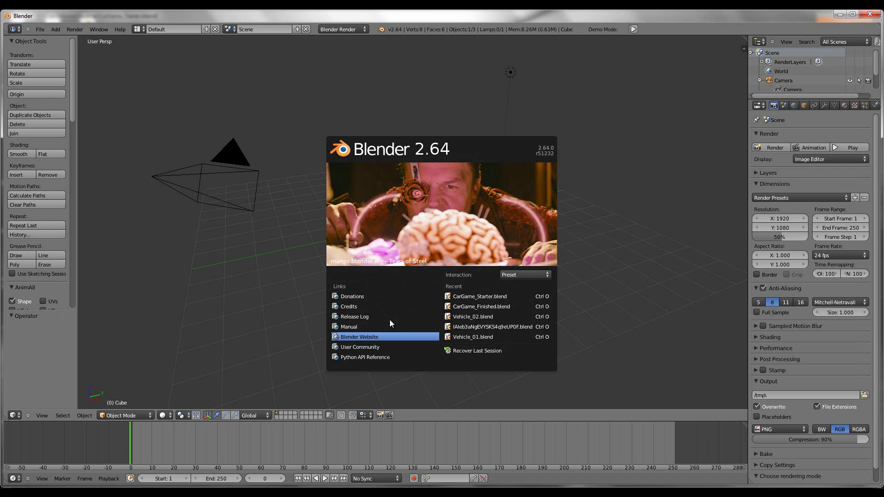
click(507, 316)
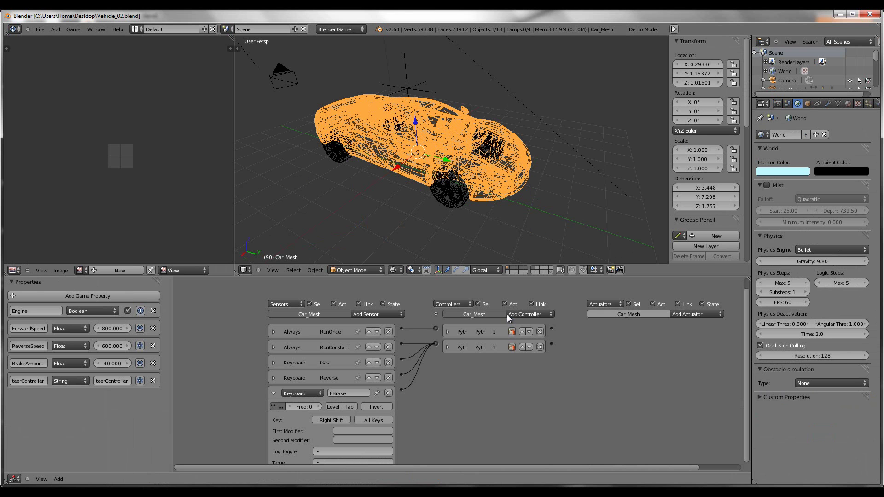
middle_drag(470, 211, 529, 216)
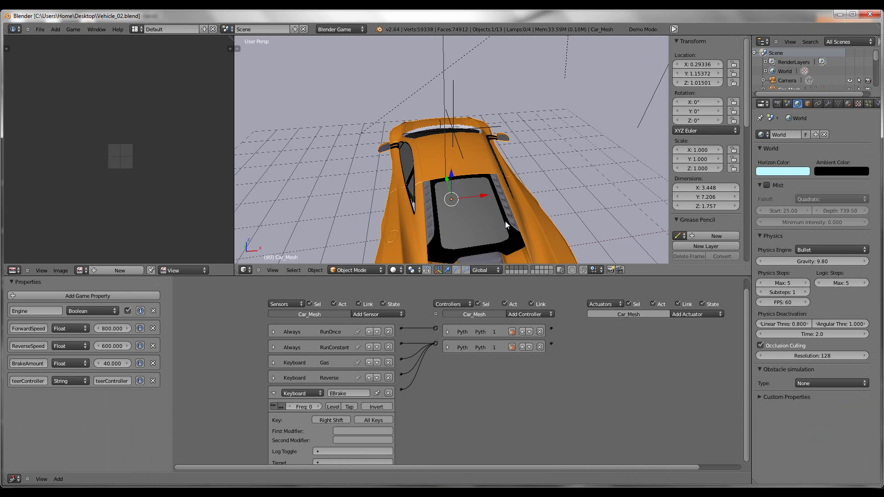
key(alt+z)
mouse_move(499, 221)
middle_down()
mouse_move(557, 218)
mouse_move(493, 198)
mouse_move(326, 203)
mouse_move(559, 206)
mouse_move(460, 222)
mouse_move(504, 224)
mouse_move(478, 211)
middle_up()
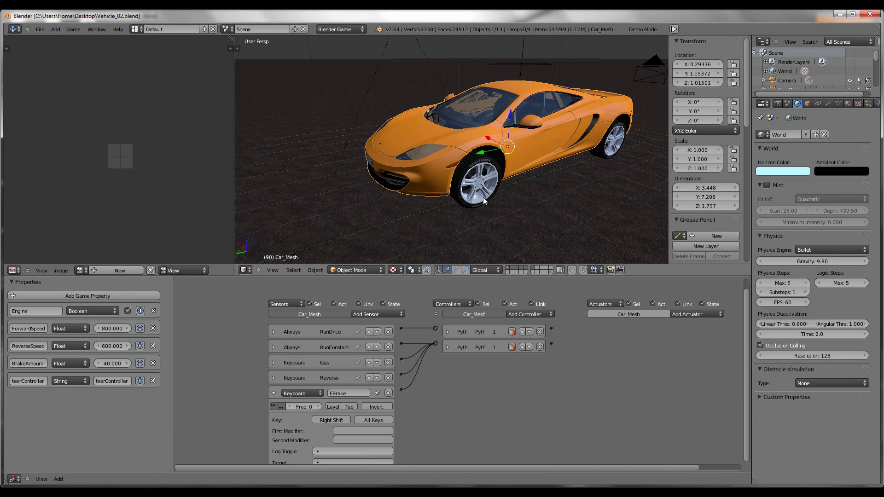
Select the front driver-side wheel and run the game briefly to see how the car sits
right_click(483, 197)
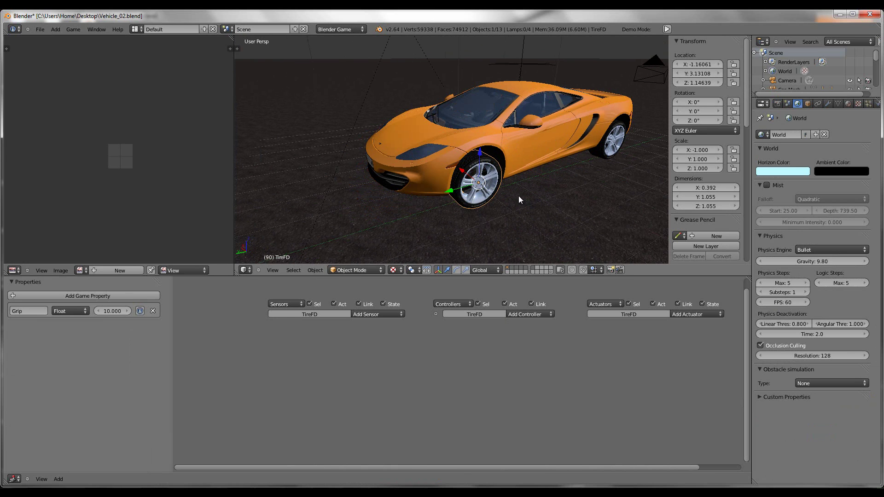
key(p)
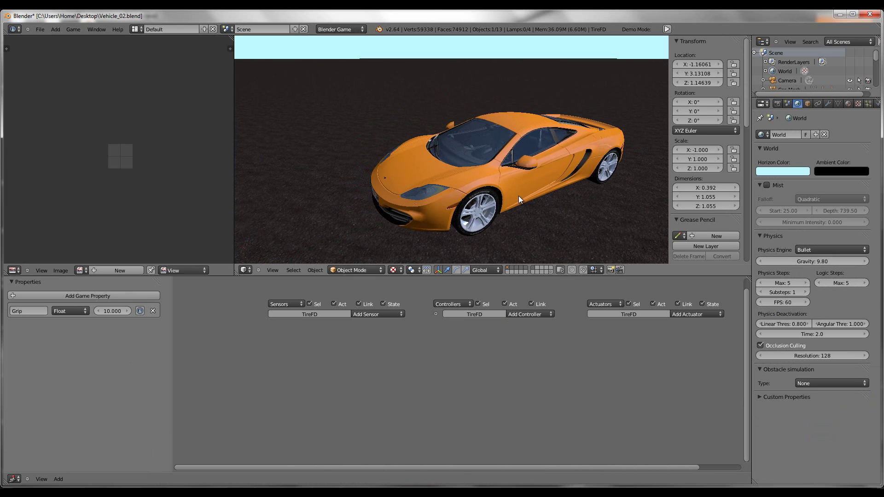
key(Escape)
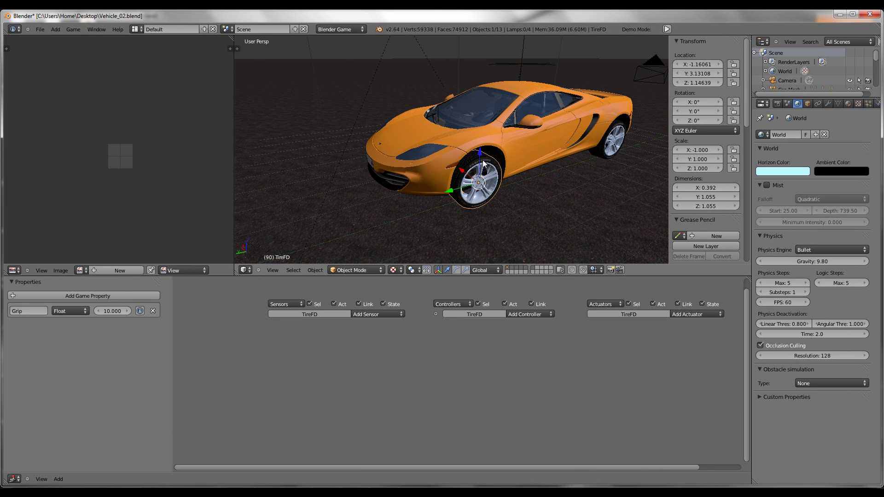
Try lowering the front driver-side wheel to about Z 0.66 and test the car in the game
drag(481, 162, 498, 184)
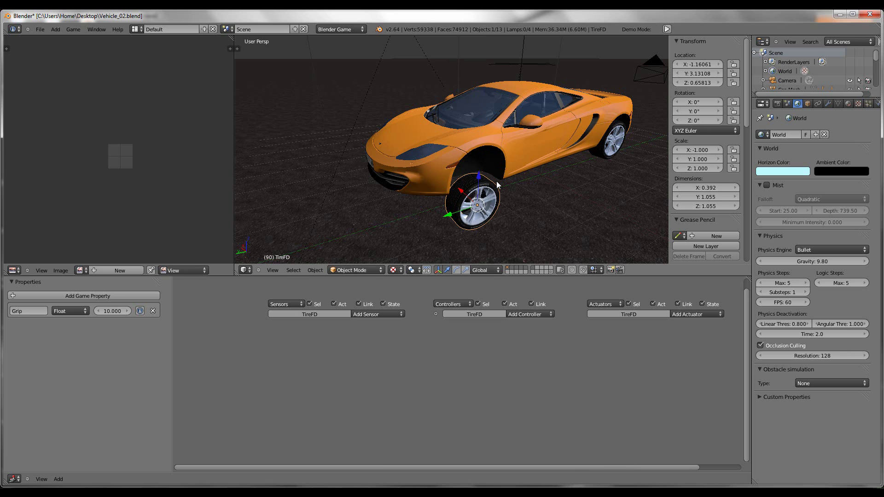
key(p)
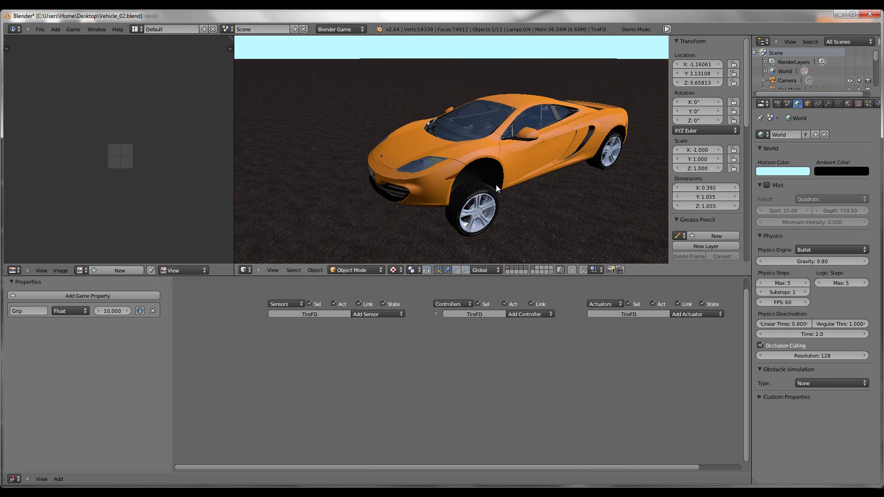
key(Escape)
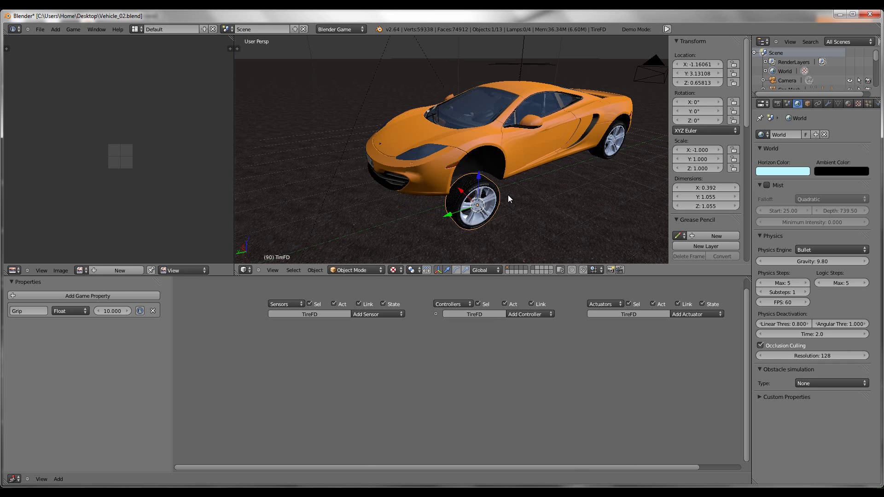
key(ctrl+z)
Run the game again to examine the car's behaviour with its wheels in their original position
middle_drag(508, 195, 543, 167)
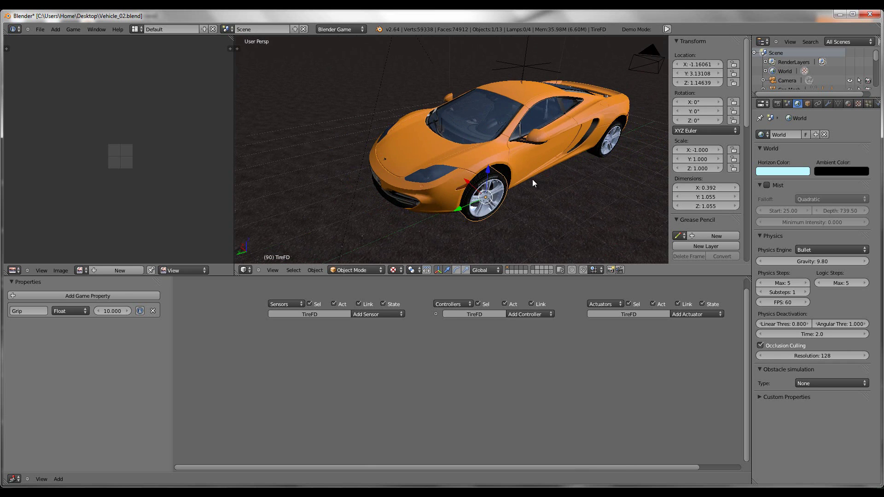
key(p)
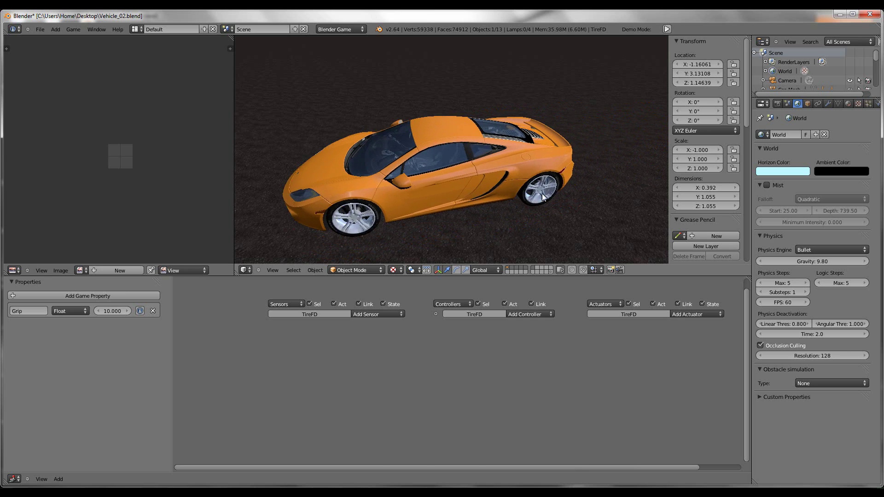
key(Escape)
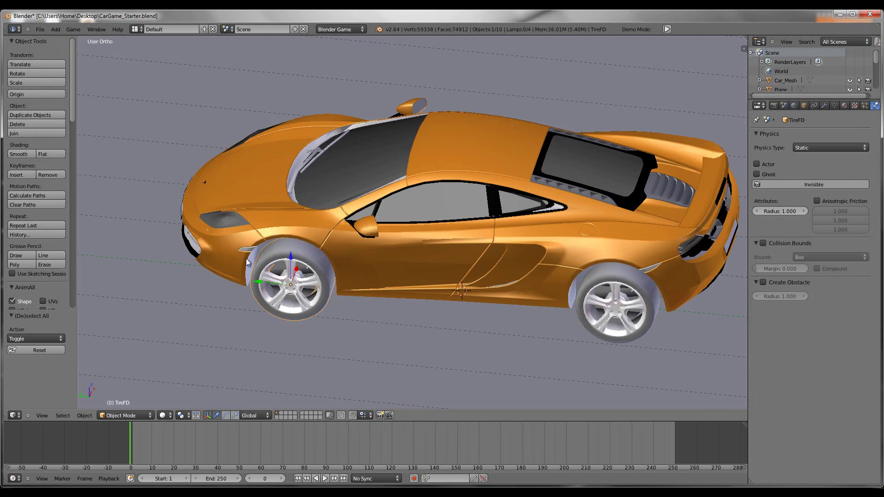
Switch back to the CarGame_Starter.blend window and save the file over itself
scroll(449, 201, down, 8)
scroll(428, 239, up, 5)
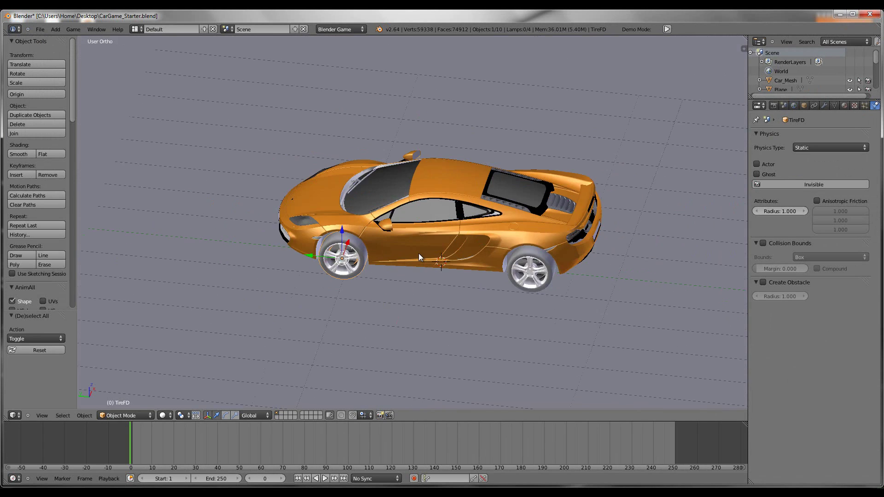
middle_drag(419, 253, 464, 240)
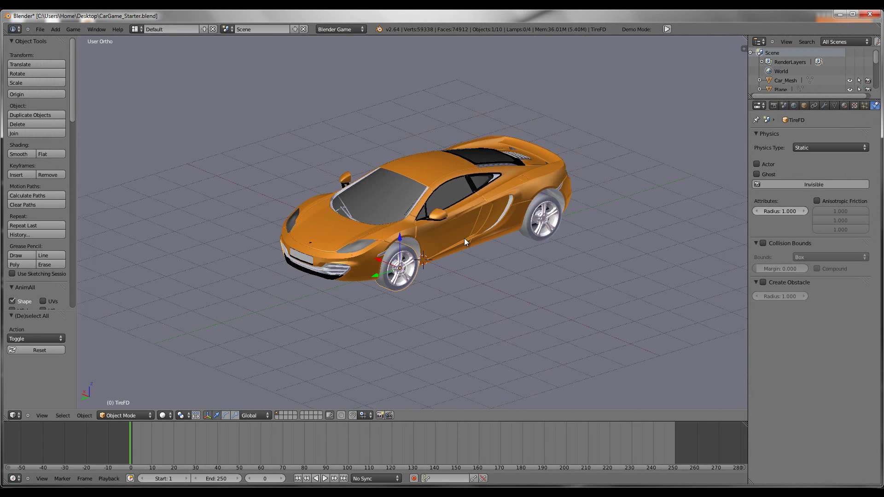
key(ctrl+s)
click(474, 272)
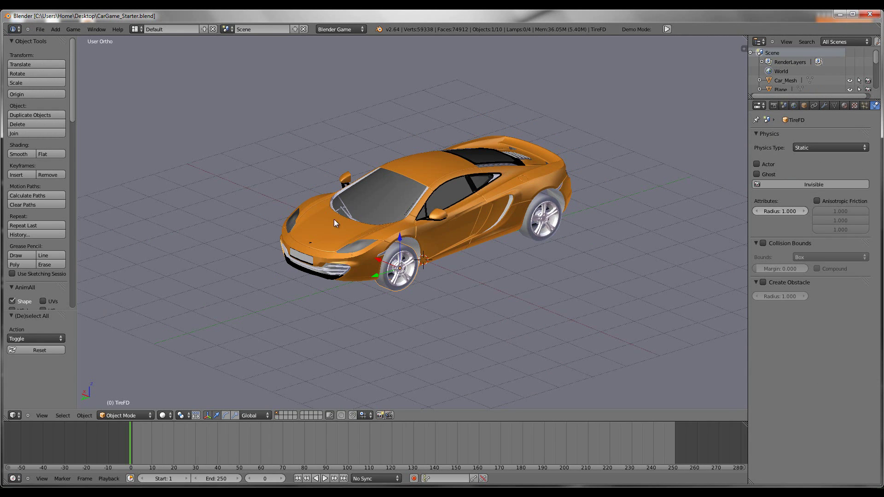
Save the car scene under the file name CarGame_Finished.blend
middle_drag(203, 251, 484, 266)
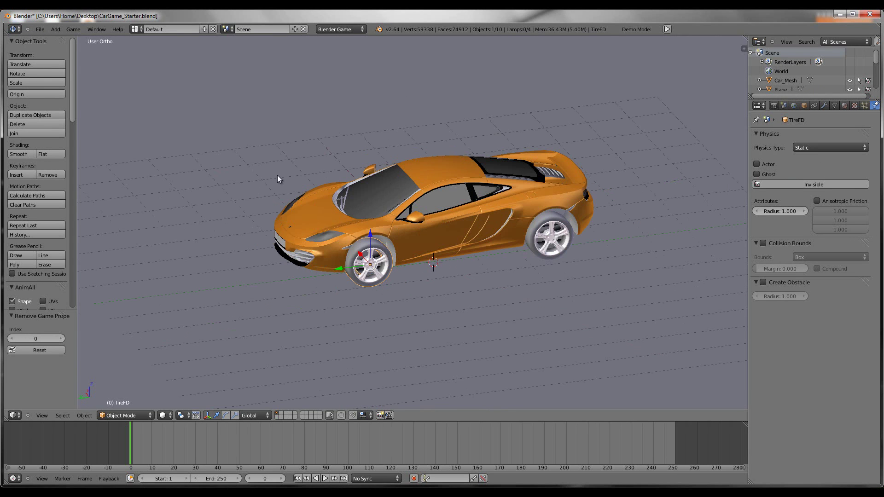
click(43, 29)
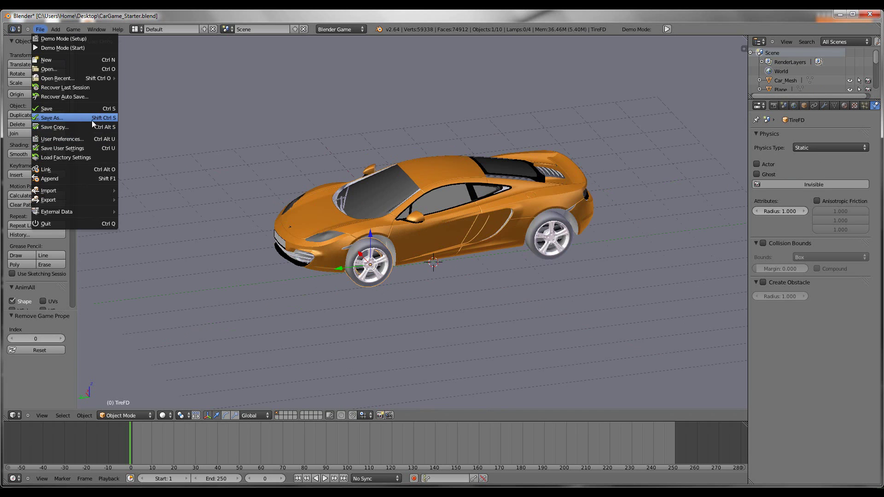
click(92, 120)
double_click(181, 104)
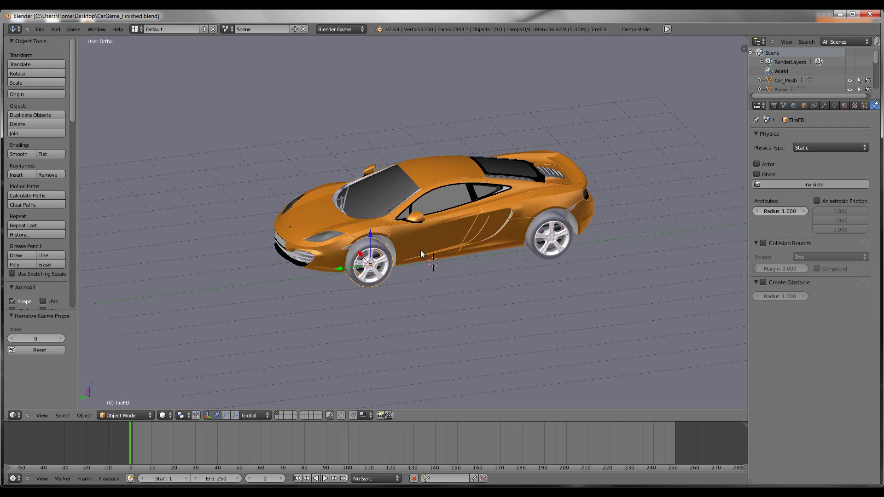
Select the ground plane and make sure the render engine is set to Blender Game
right_click(548, 273)
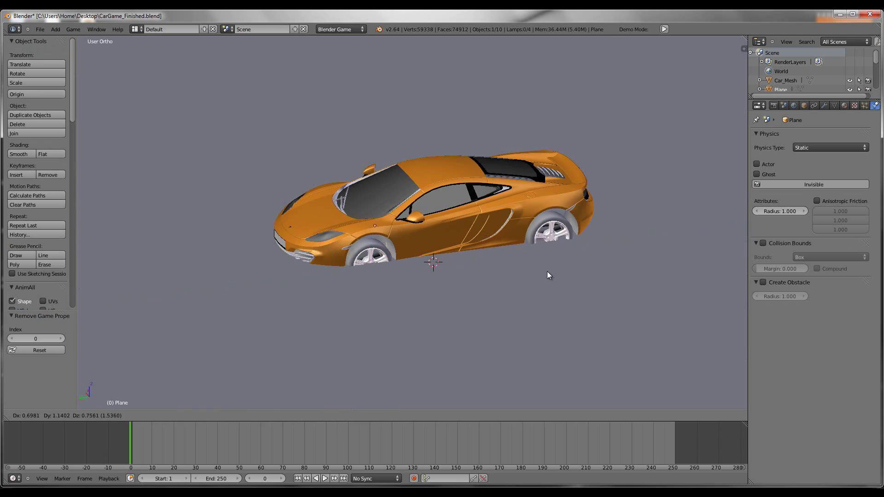
click(351, 30)
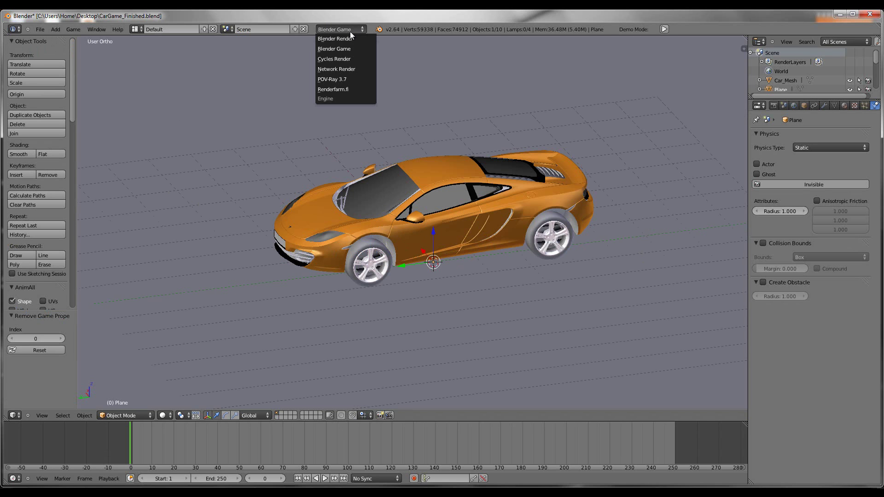
click(369, 49)
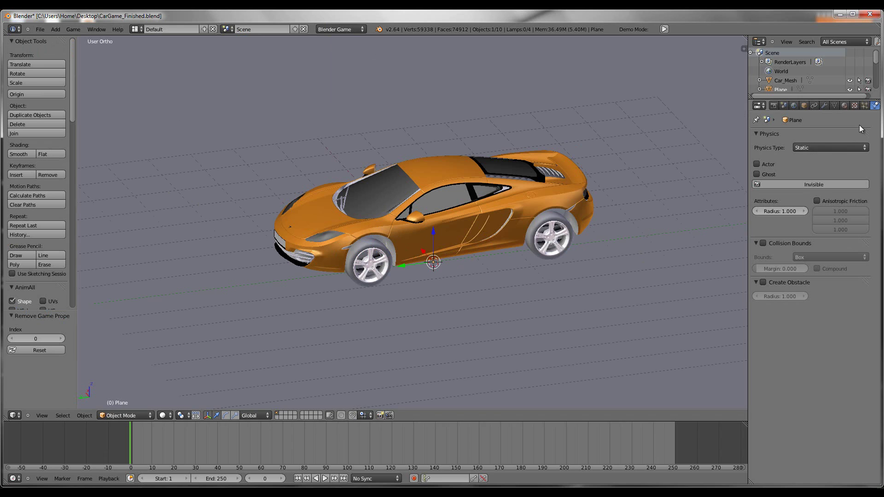
Set the car body's physics type to Rigid Body with No Sleeping enabled and a mass of 200
right_click(516, 231)
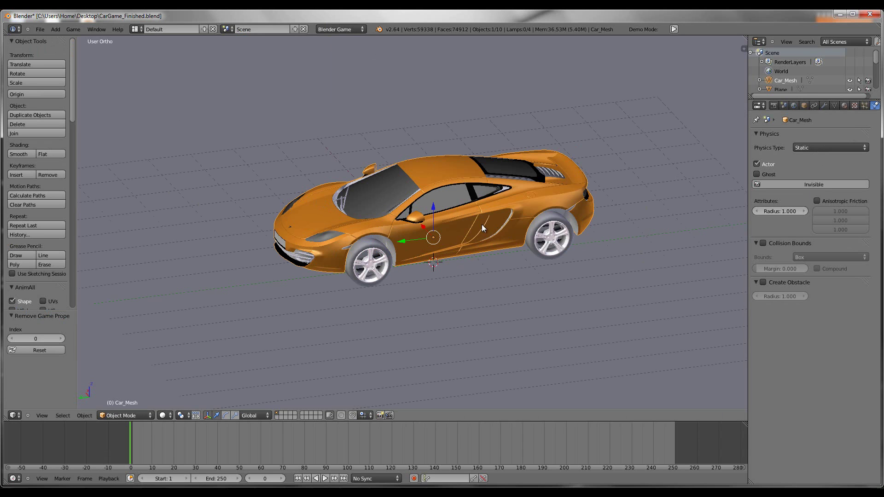
click(811, 147)
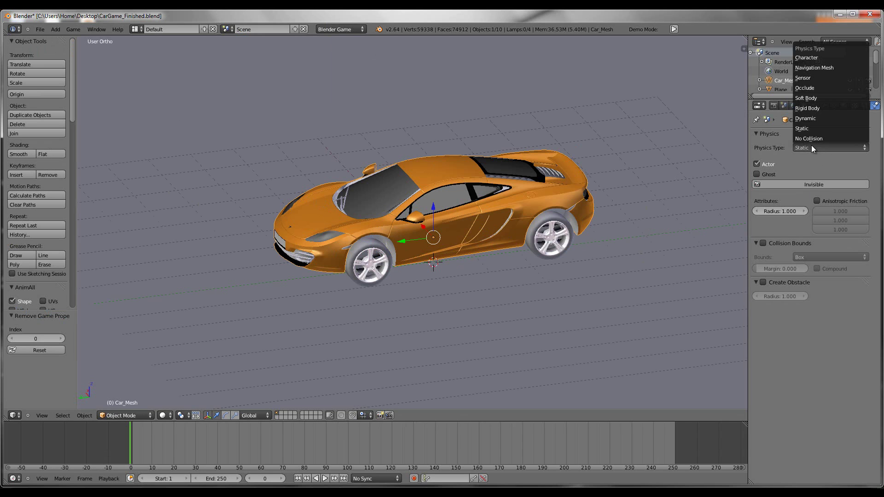
click(825, 108)
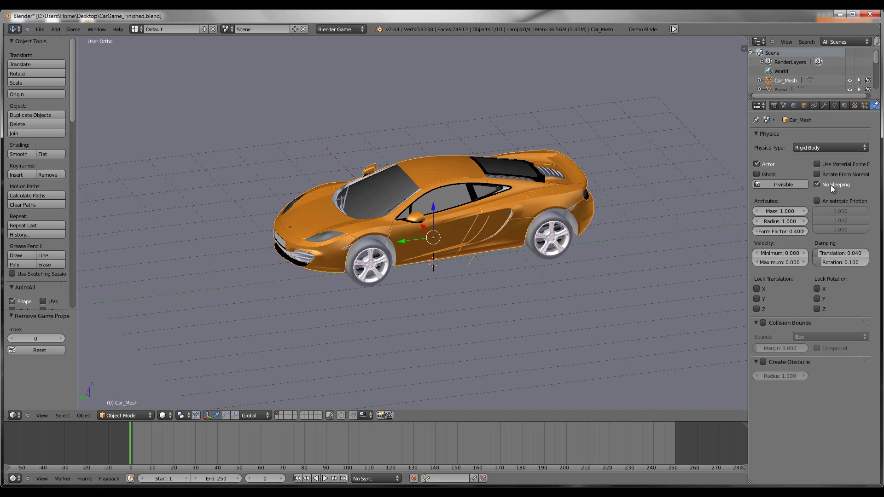
click(775, 211)
text(200)
key(Return)
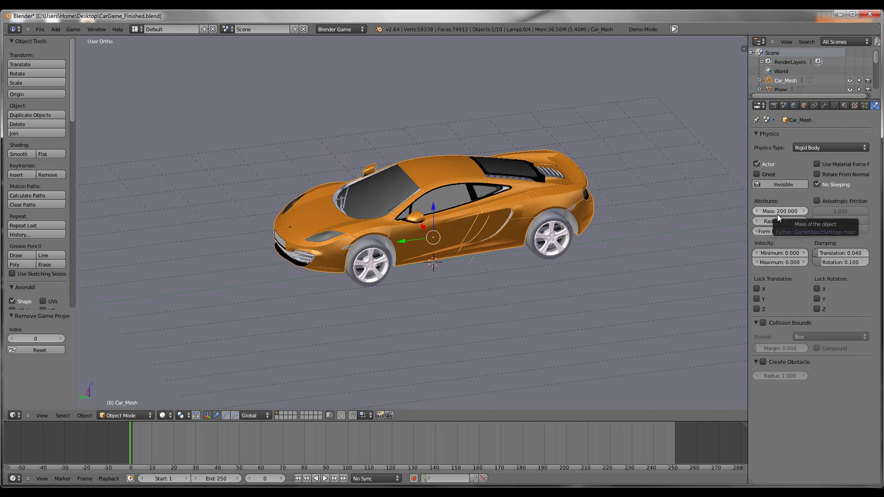
Enable collision bounds for the car body and set the bounds type to Convex Hull
click(763, 323)
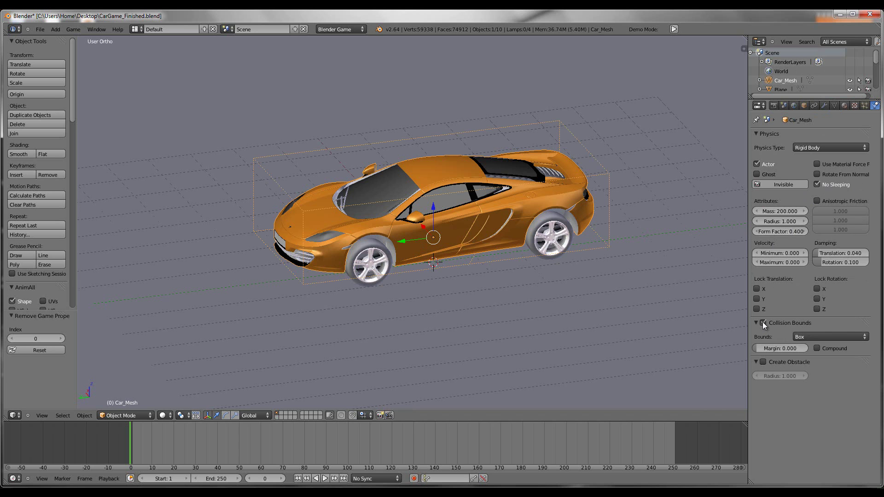
click(822, 338)
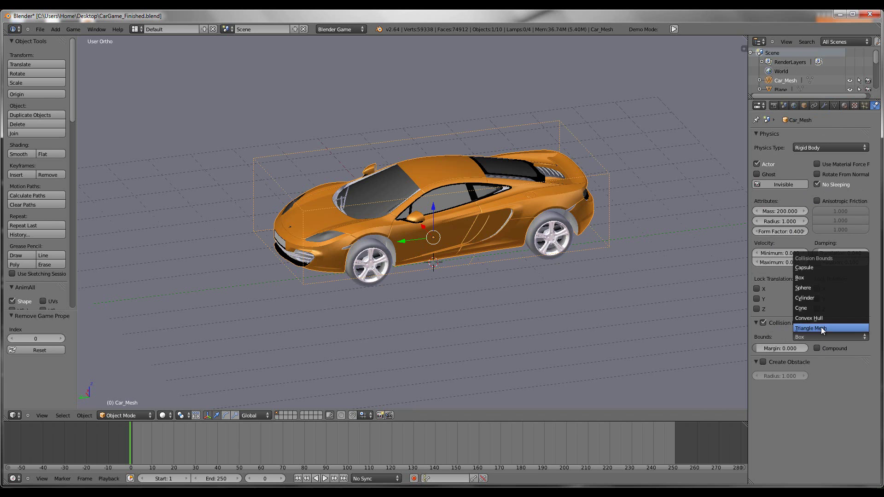
click(826, 317)
mouse_move(408, 309)
middle_down()
mouse_move(489, 309)
mouse_move(398, 325)
mouse_move(414, 304)
middle_up()
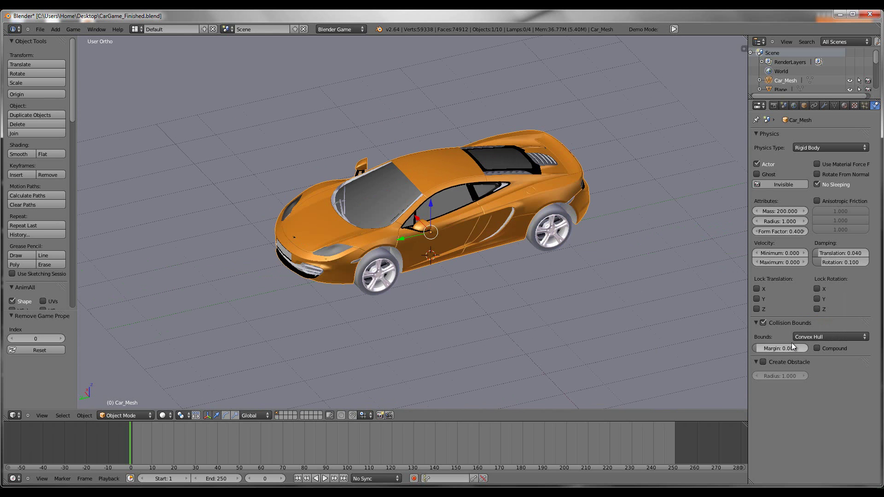
click(815, 337)
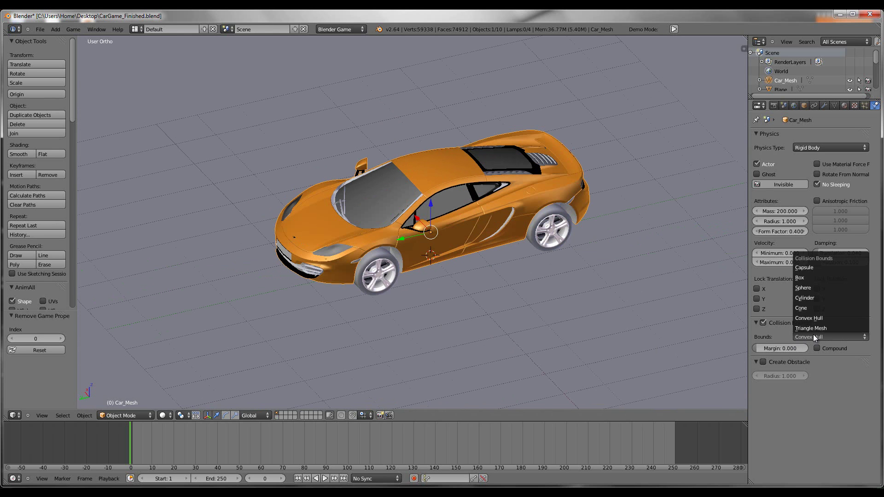
click(839, 319)
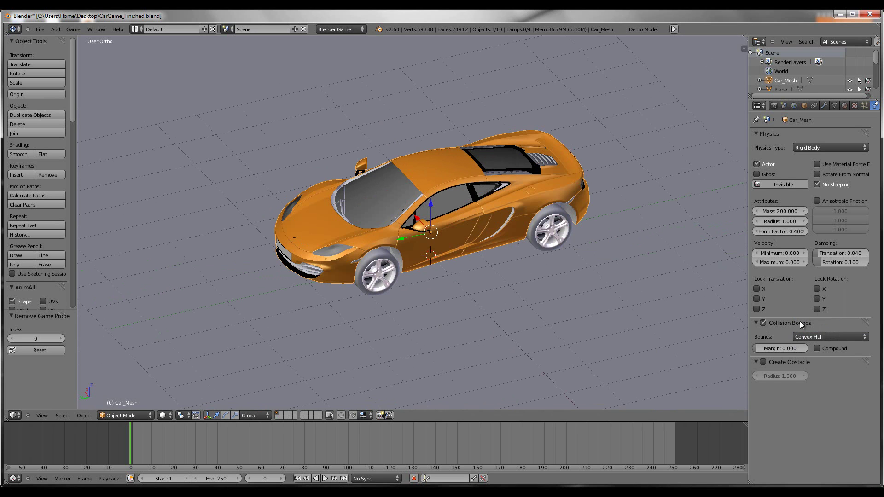
click(825, 334)
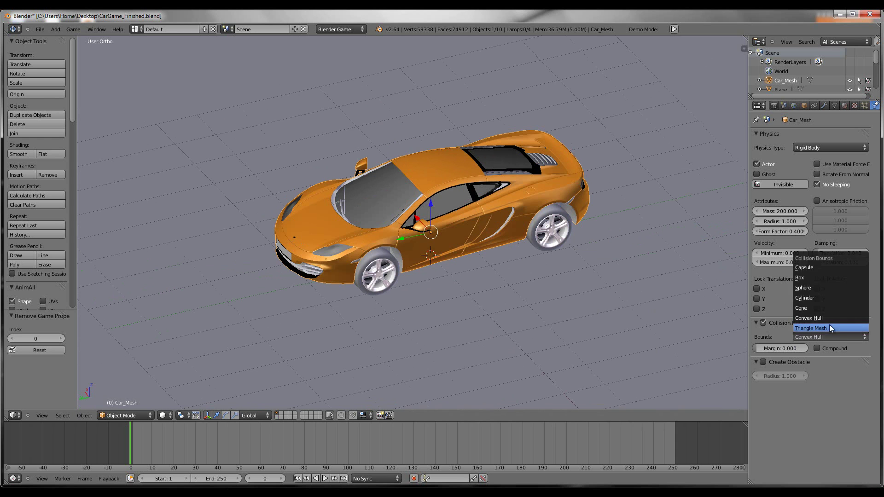
click(830, 340)
Set the physics type of both driver-side tires, front and rear, to No Collision
mouse_move(442, 249)
middle_down()
mouse_move(462, 239)
mouse_move(445, 258)
middle_up()
scroll(446, 258, up, 3)
scroll(445, 258, up, 2)
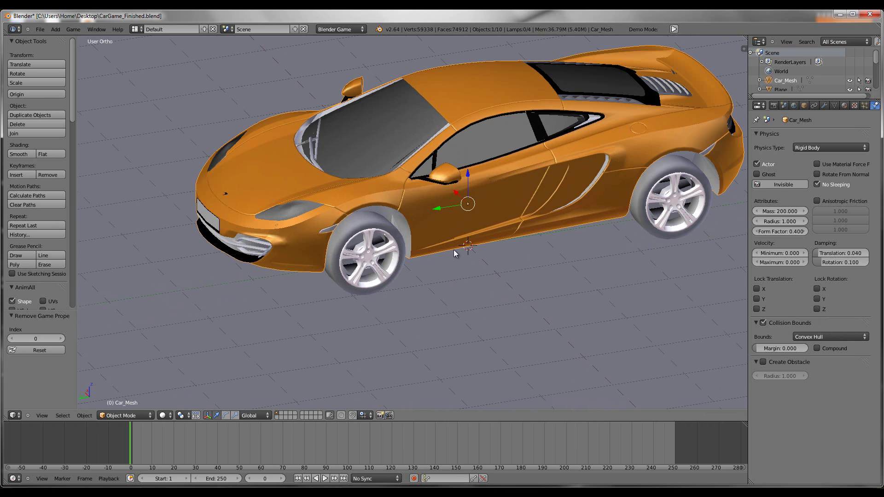
scroll(497, 247, down, 1)
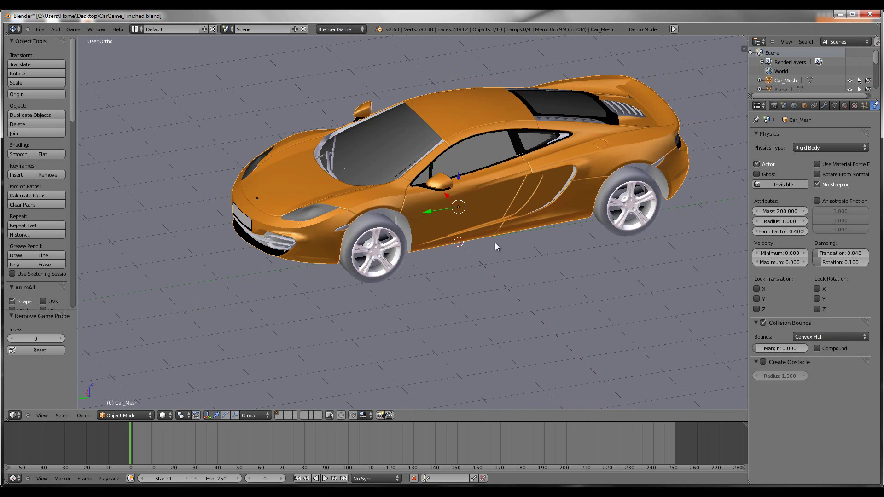
right_click(400, 262)
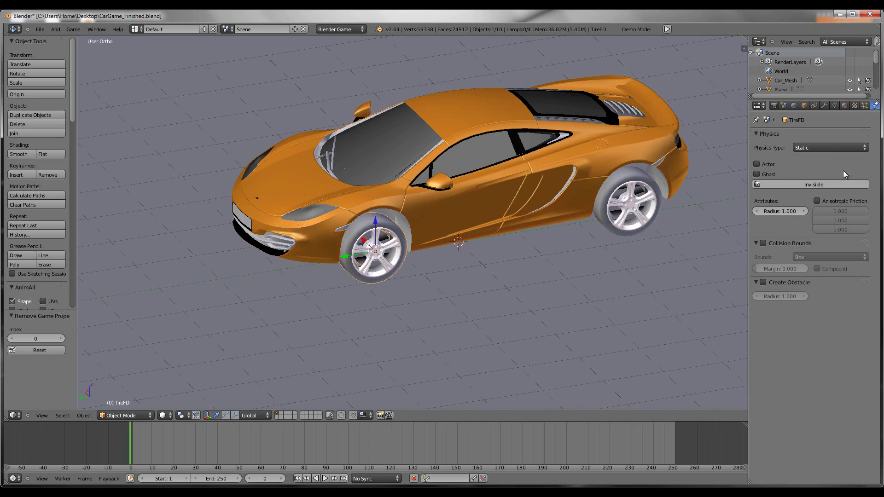
click(822, 153)
click(822, 146)
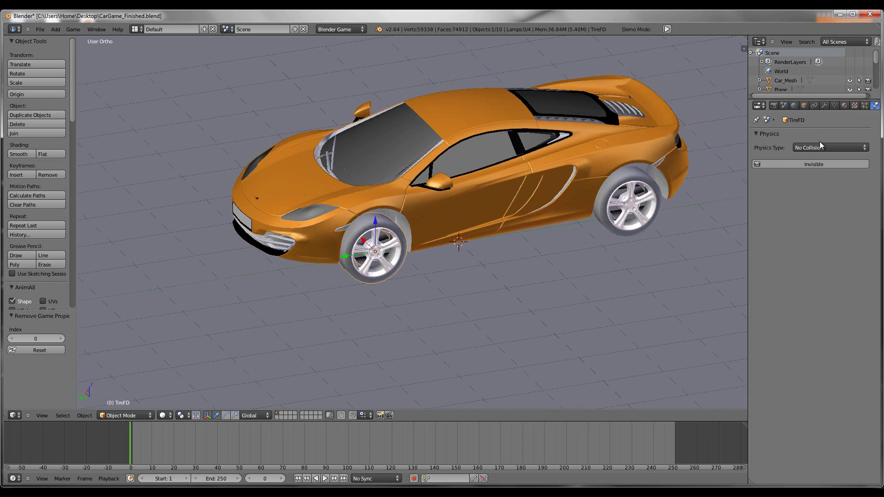
right_click(623, 215)
click(824, 147)
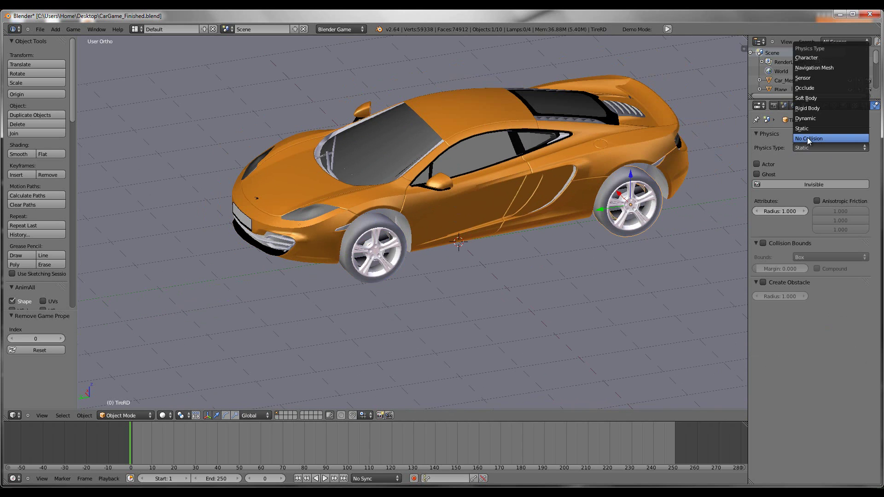
click(810, 139)
Set the physics type of both passenger-side tires, rear and front, to No Collision
middle_drag(738, 160, 372, 199)
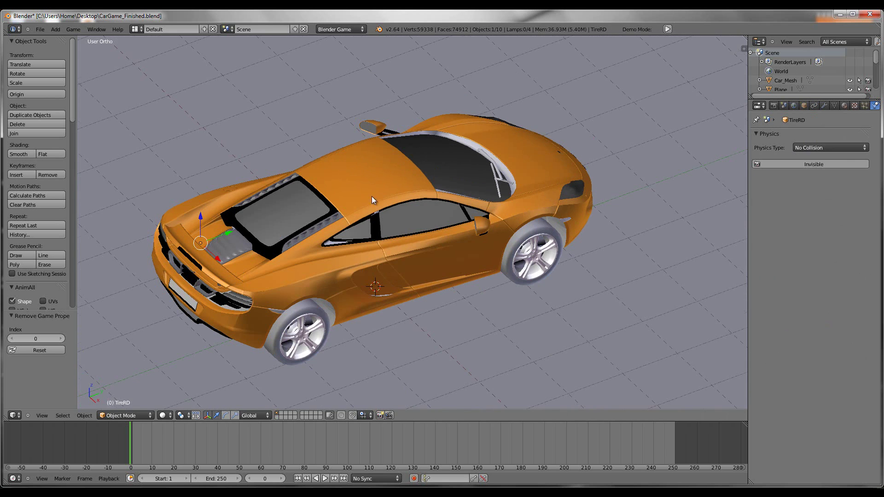
right_click(308, 337)
click(809, 148)
click(814, 140)
right_click(548, 253)
click(809, 145)
click(814, 139)
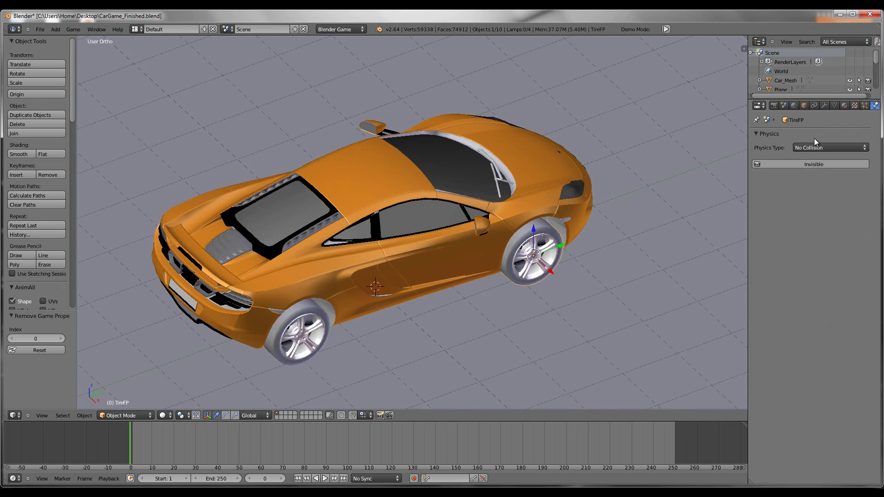
Show the object properties in the 3D view and check the object names of the car body and each of the four tires
middle_drag(677, 177, 601, 241)
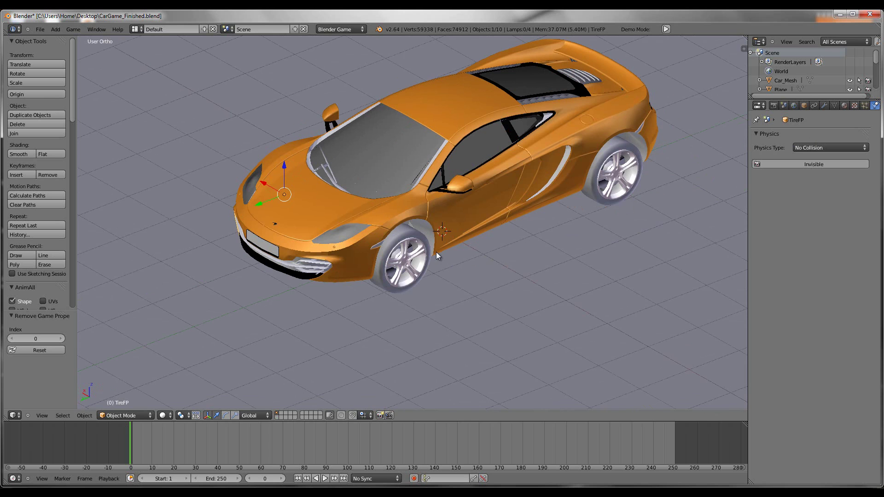
key(n)
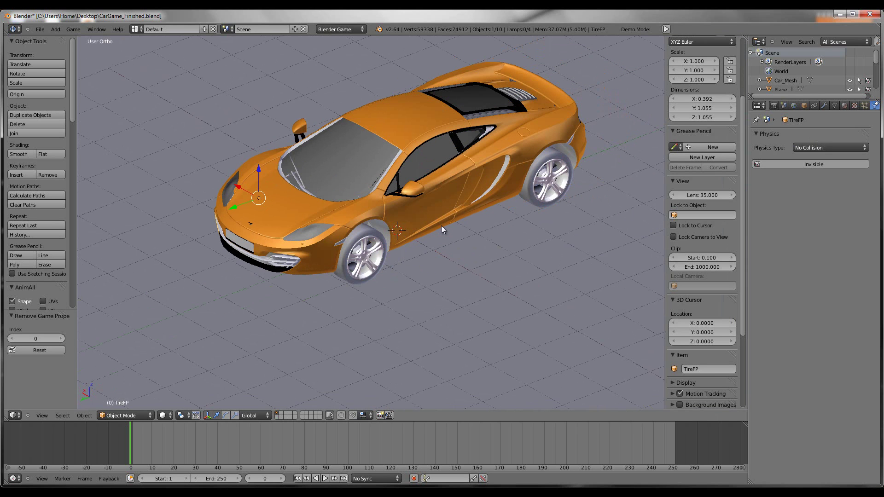
right_click(439, 203)
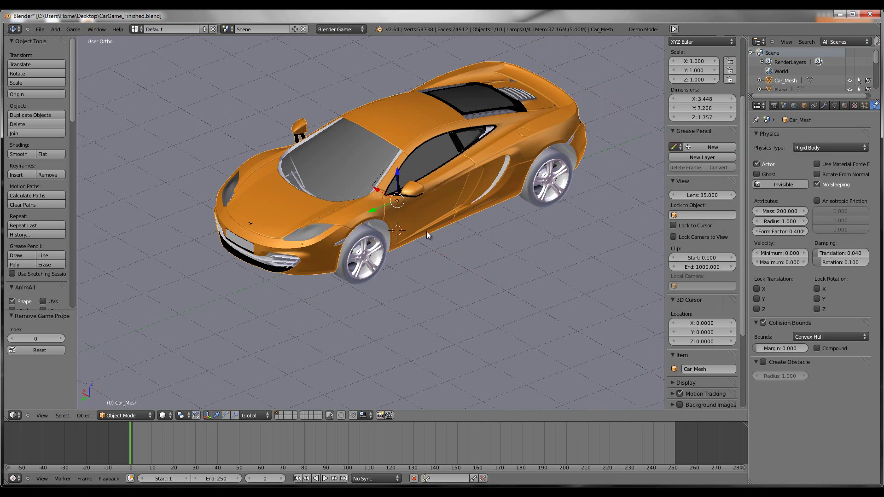
middle_drag(380, 255, 303, 251)
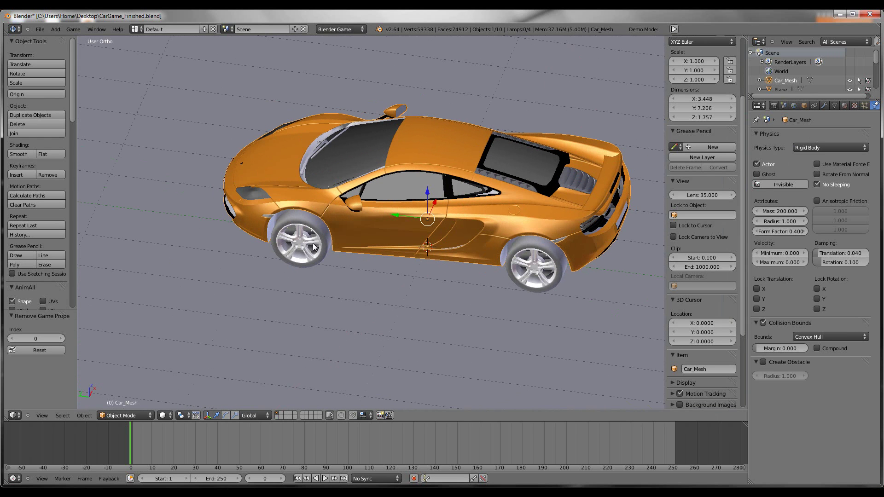
right_click(306, 251)
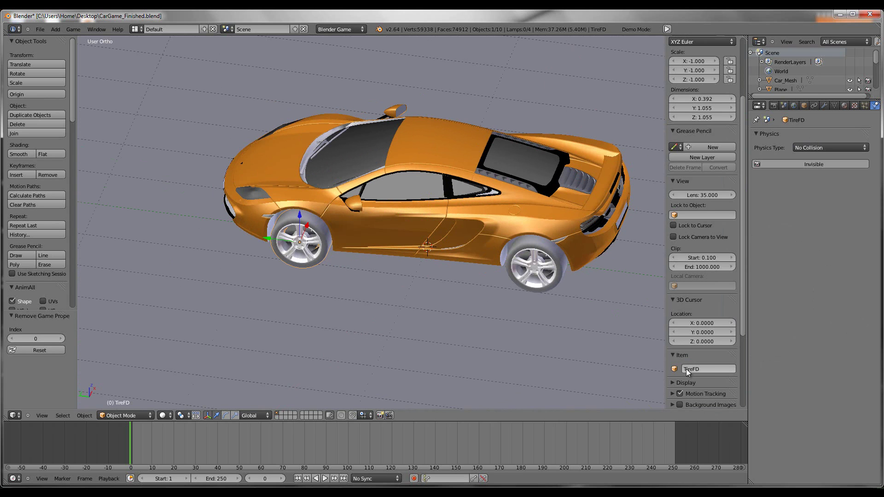
right_click(536, 276)
middle_drag(609, 303, 278, 336)
right_click(281, 335)
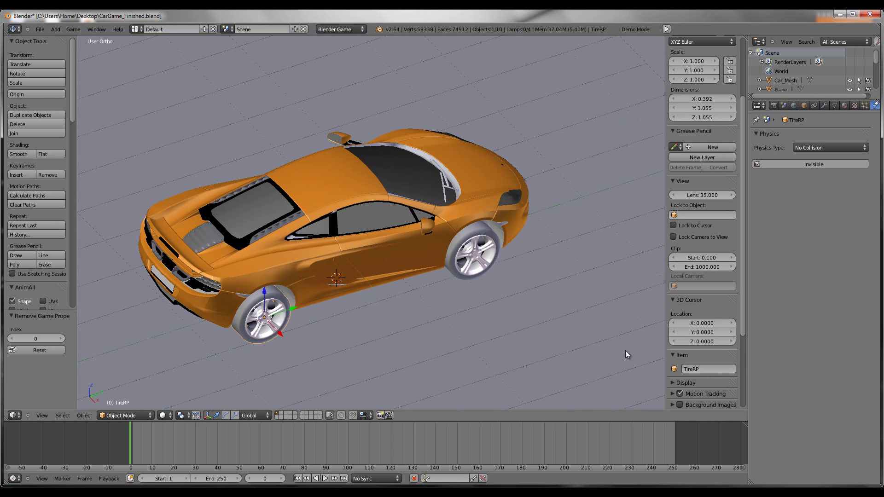
right_click(496, 264)
Select the car body and snap the 3D cursor to it
middle_drag(428, 341, 425, 313)
right_click(444, 227)
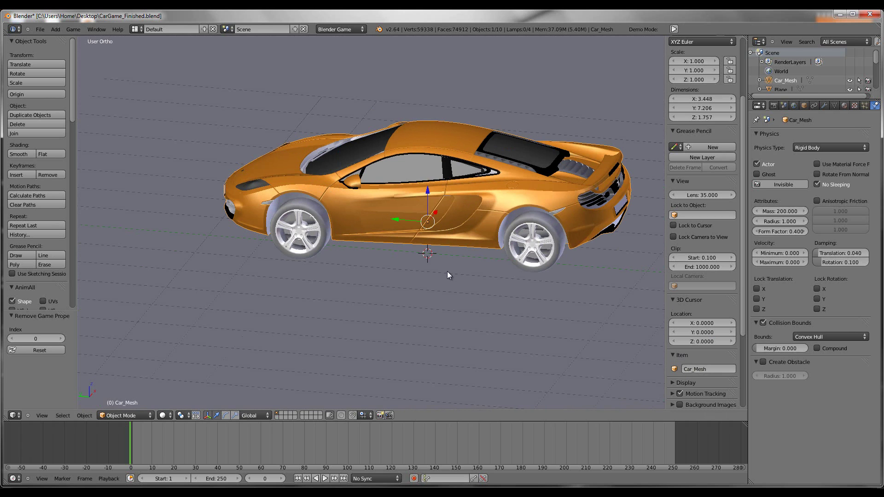
key(shift+s)
click(446, 291)
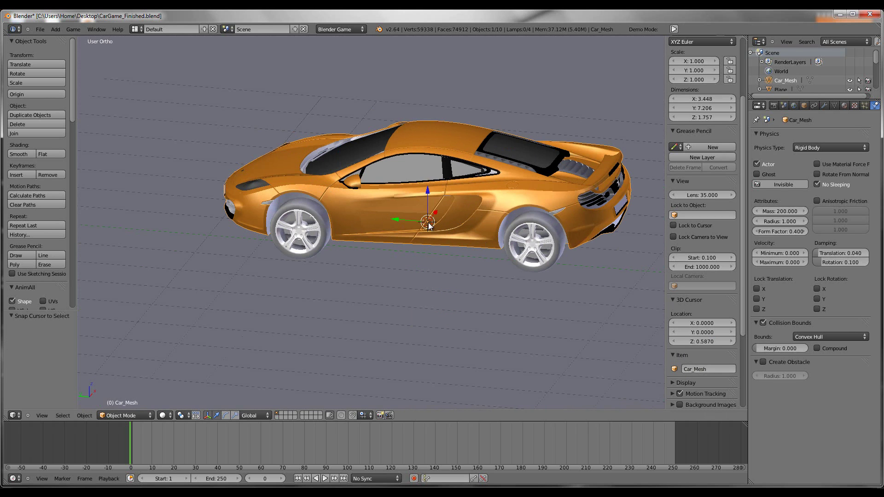
Switch to the Game Logic screen layout and replace the outliner with a widened DopeSheet editor in Action Editor mode
click(133, 30)
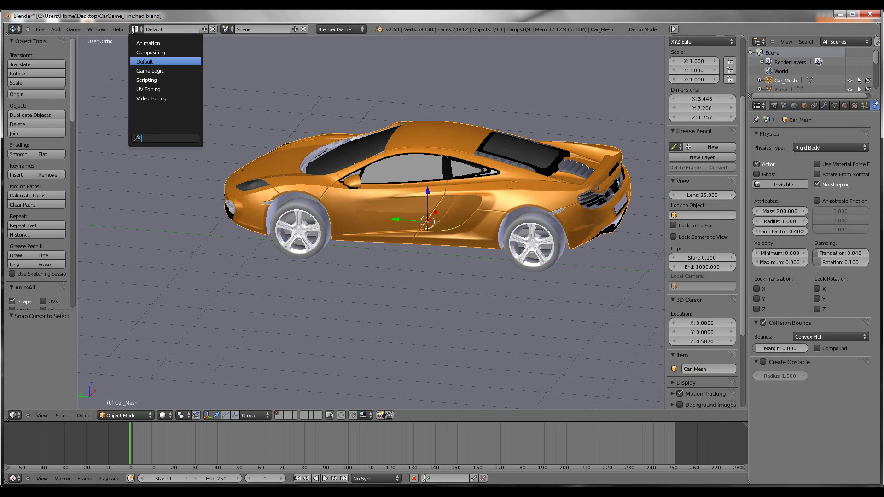
click(139, 71)
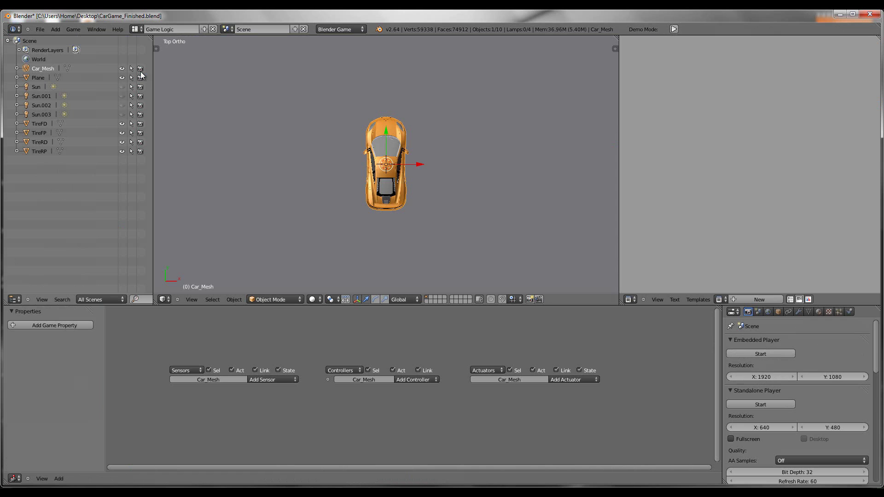
click(14, 300)
click(27, 266)
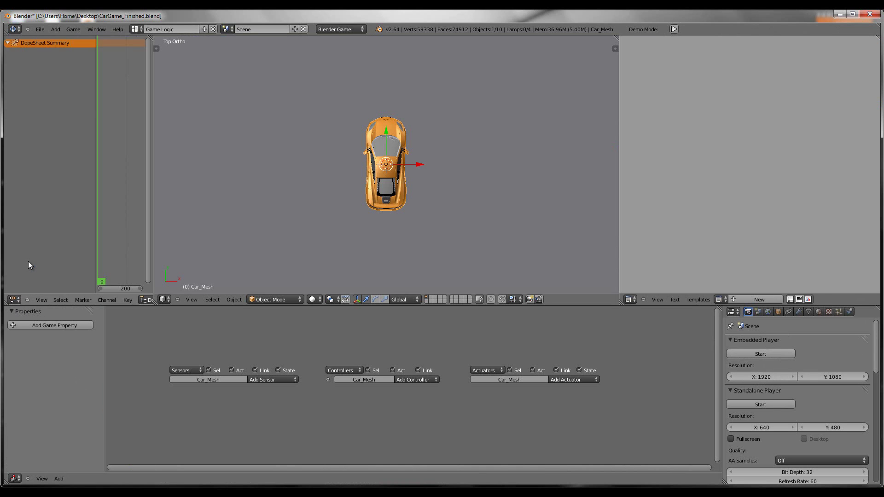
scroll(126, 300, down, 5)
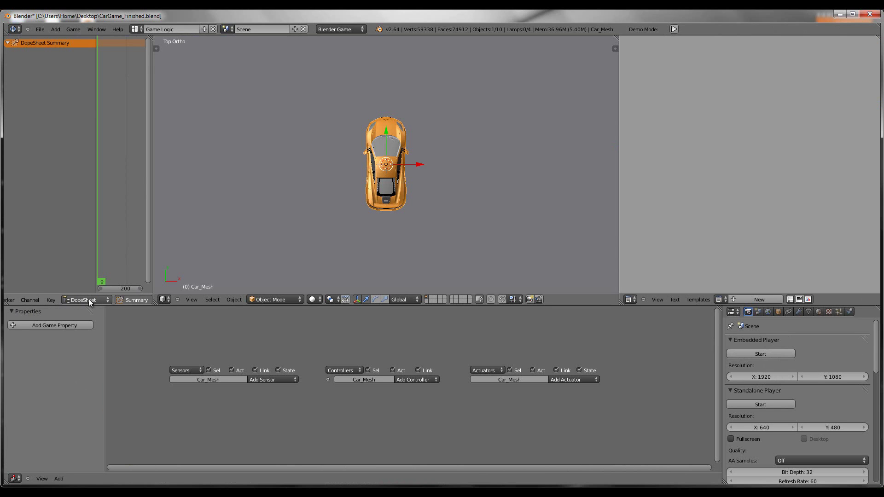
click(90, 300)
click(92, 282)
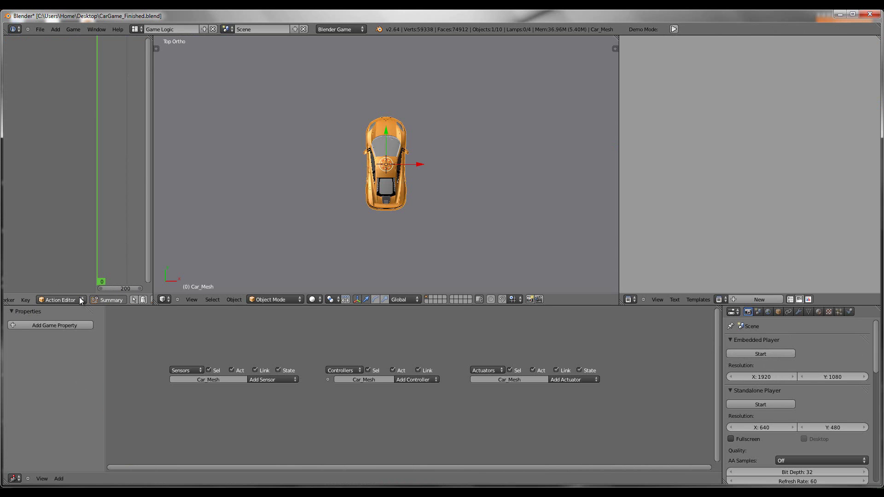
drag(153, 275, 217, 275)
scroll(99, 296, up, 2)
scroll(99, 297, down, 2)
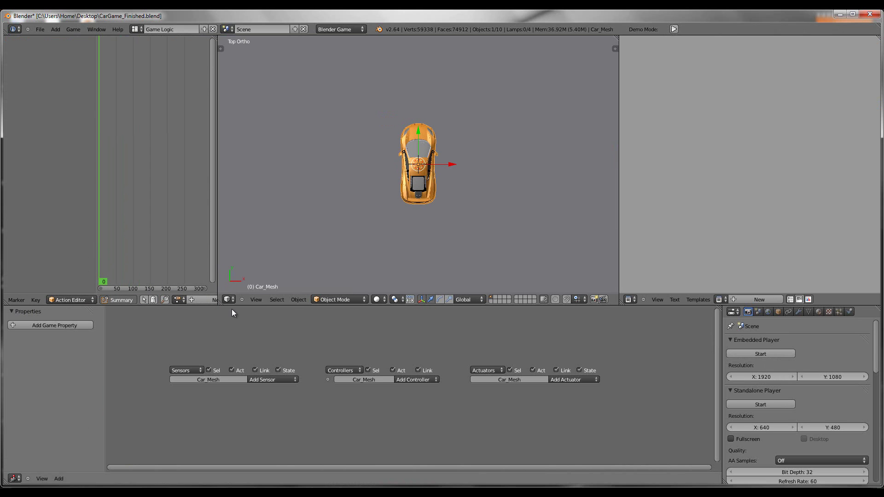
Add five game properties to the car body and widen the properties region so their fields are readable
scroll(411, 250, up, 6)
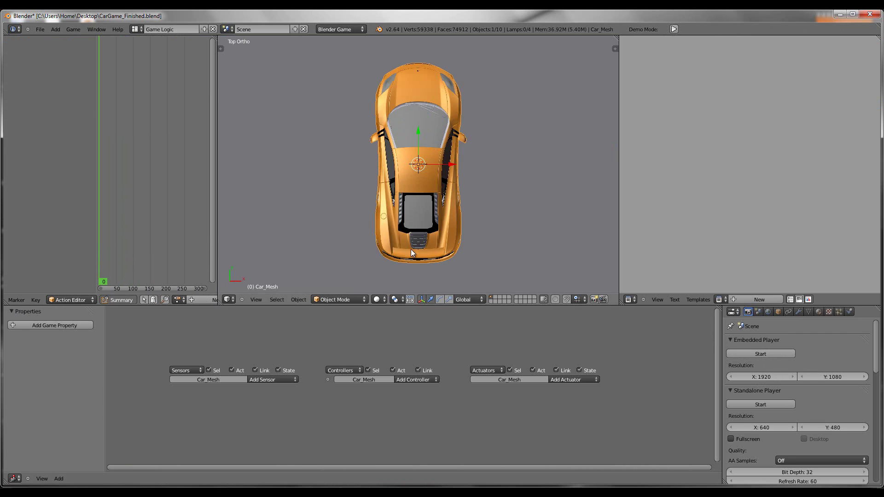
middle_drag(358, 245, 375, 224)
click(49, 324)
click(48, 324)
click(48, 324)
click(49, 324)
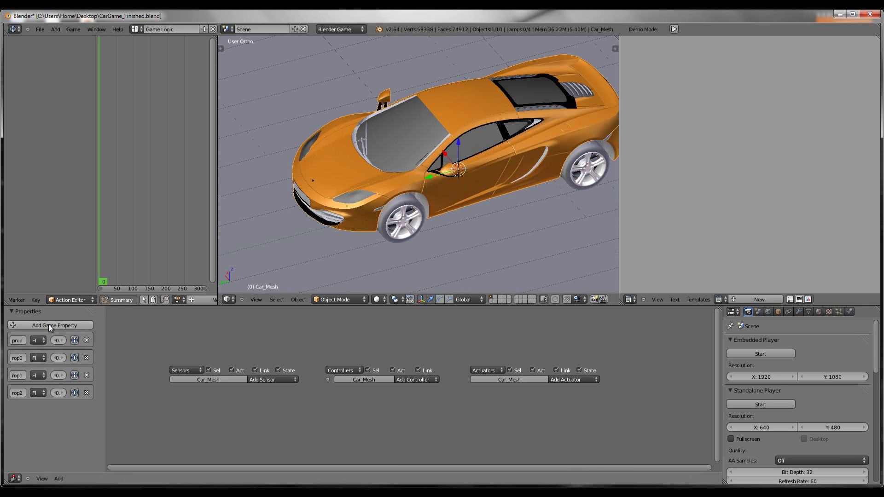
click(48, 324)
drag(105, 331, 202, 331)
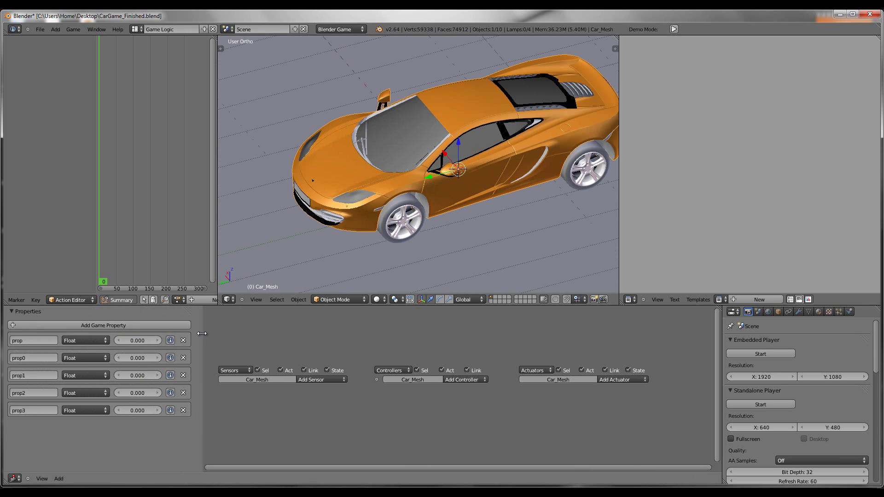
Name the first game property Engine, make it a Boolean and turn its value on
click(33, 341)
text(Engine)
key(Return)
click(85, 340)
click(90, 330)
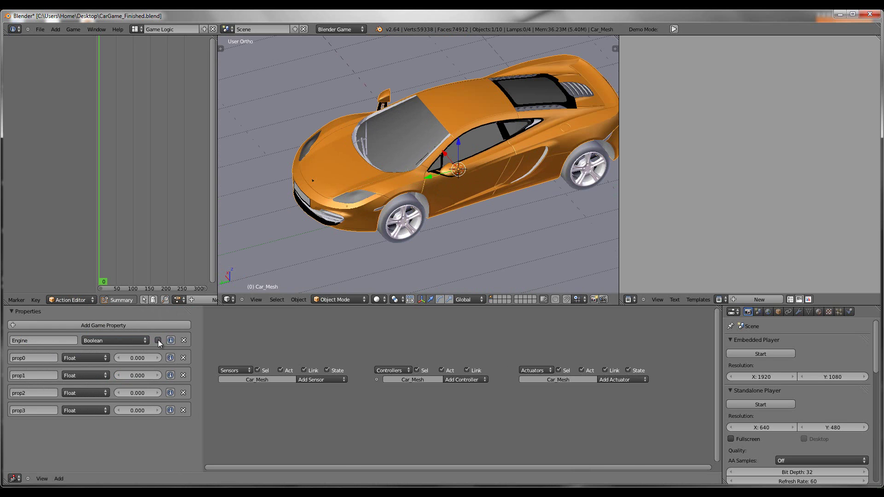
click(157, 341)
click(157, 341)
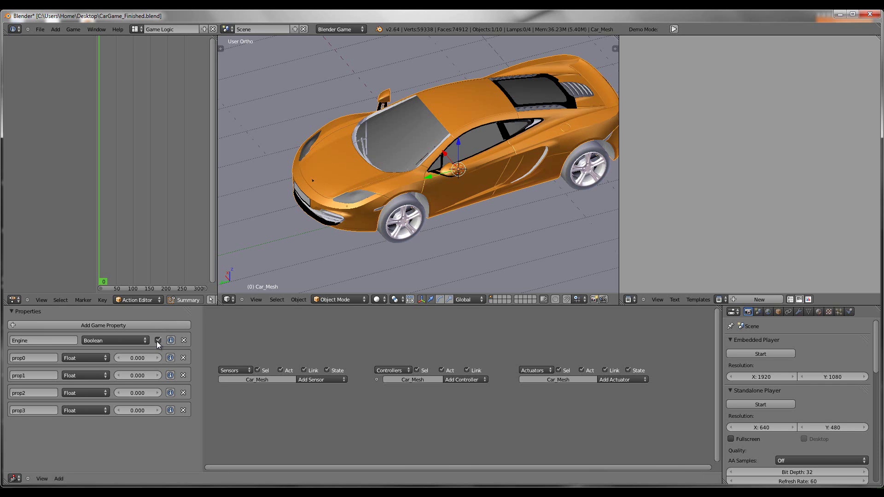
Name the second game property ForwardSpeed and set its float value to 800
click(46, 359)
text(ForwardSpeed)
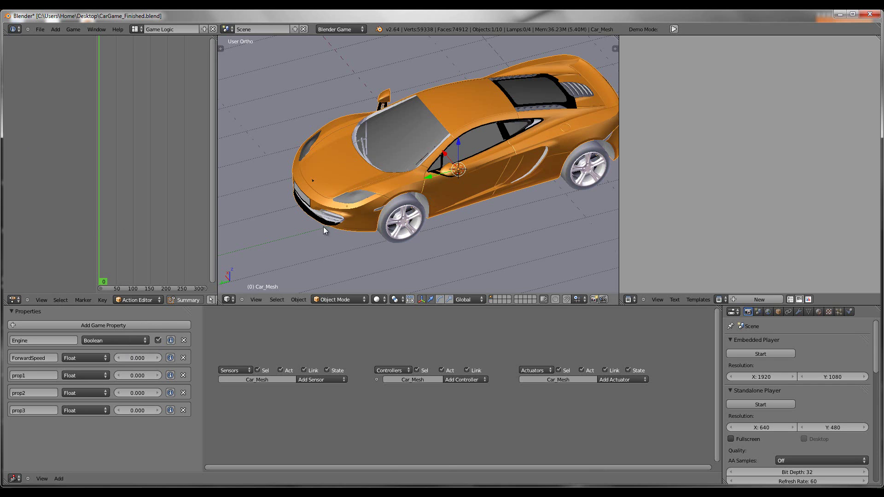
text(8)
key(Return)
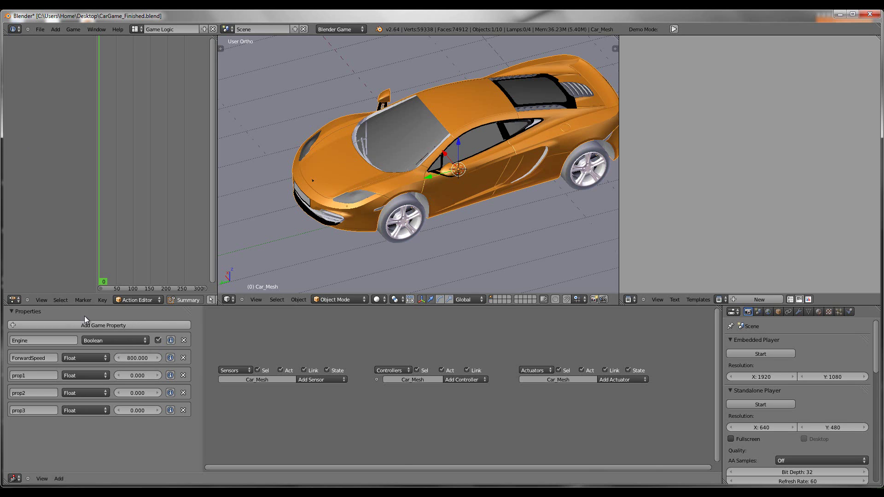
click(46, 375)
key(Escape)
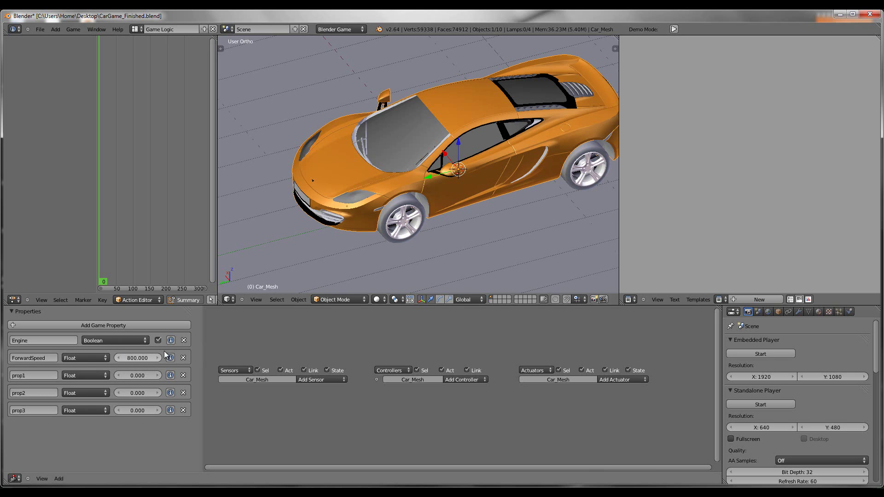
Name the third game property ReverseSpeed and set its float value to 600
click(56, 376)
text(ReverseSpeed)
key(Return)
text(60)
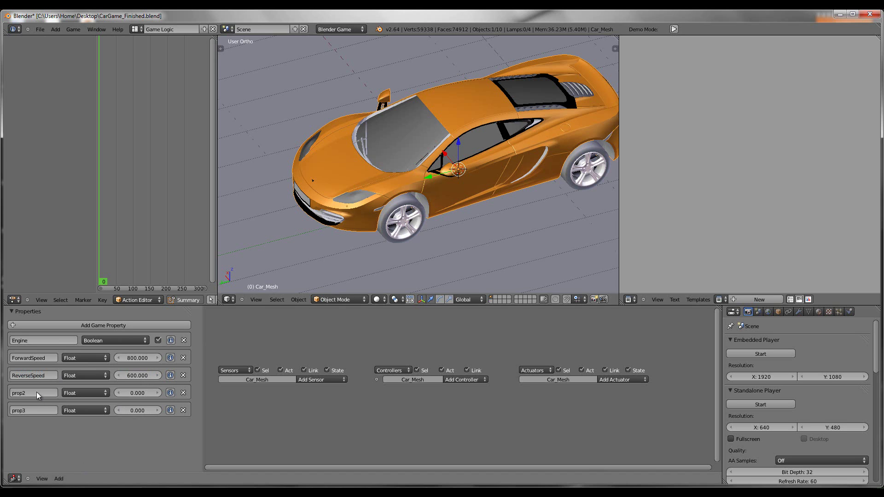
Name the fourth game property BrakeAmount and set its float value to 40
click(37, 393)
text(BrakeAmount)
key(Return)
click(136, 392)
text(40)
key(Return)
Name the fifth game property SteerController and change its type to String
click(29, 411)
text(SteerController)
key(Return)
click(83, 411)
click(83, 371)
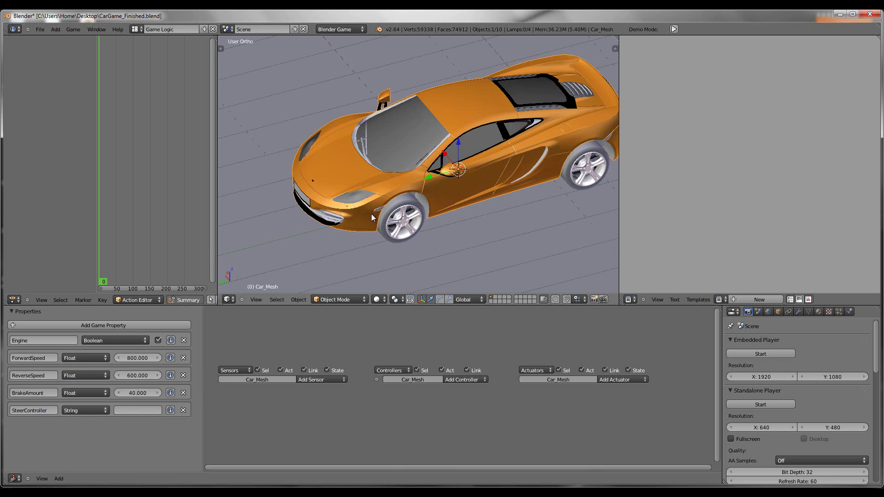
Add an Empty object to the scene and move it out in front of the car
middle_drag(429, 201, 539, 211)
key(shift+a)
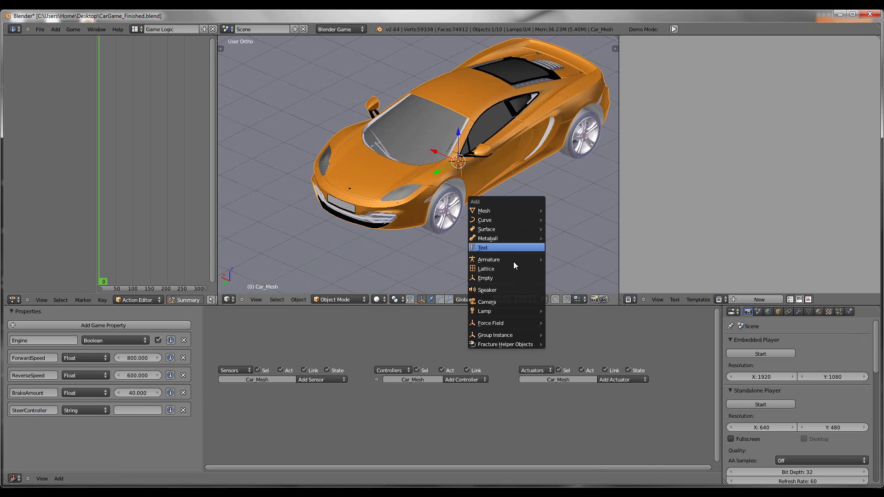
click(507, 276)
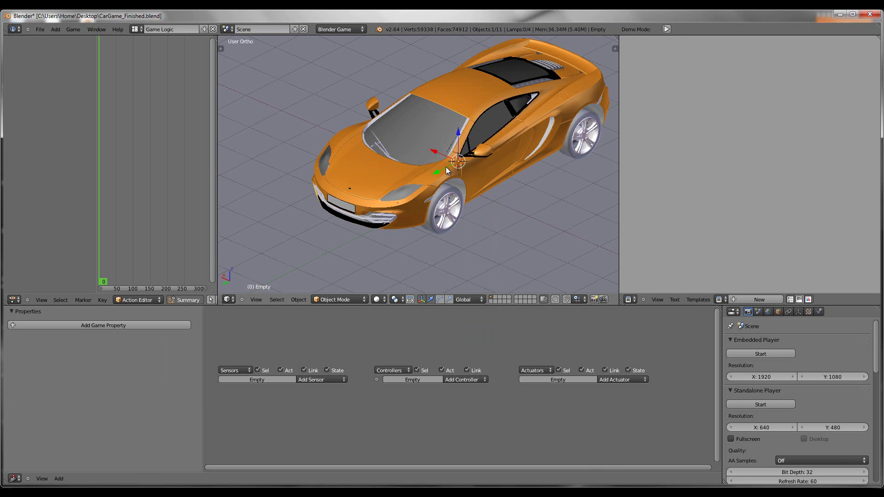
key(g)
click(306, 245)
Adjust the Empty's height in front of the car and parent it to the Car_Mesh body with the Object option
middle_drag(306, 245, 281, 222)
drag(249, 141, 254, 125)
shift+right_click(360, 175)
middle_drag(359, 175, 424, 178)
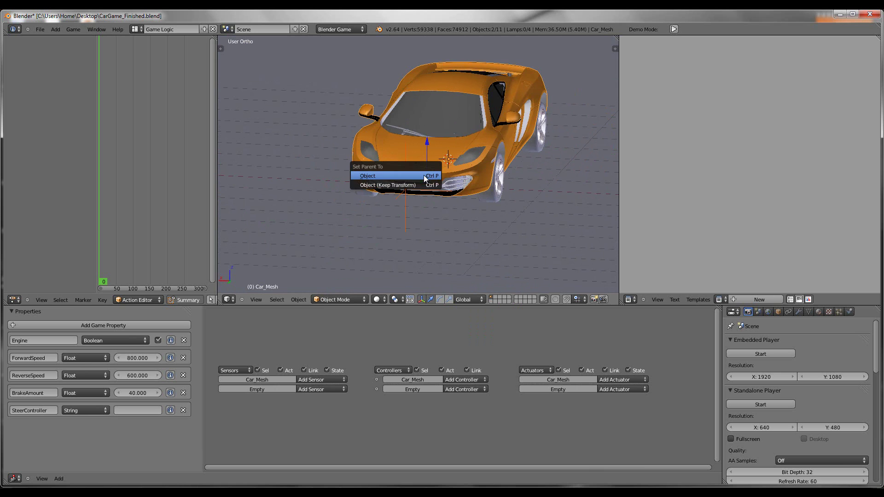
Start the Screencast Keys display in the 3D view, with the view's properties region hidden again at the end
key(n)
scroll(566, 214, down, 8)
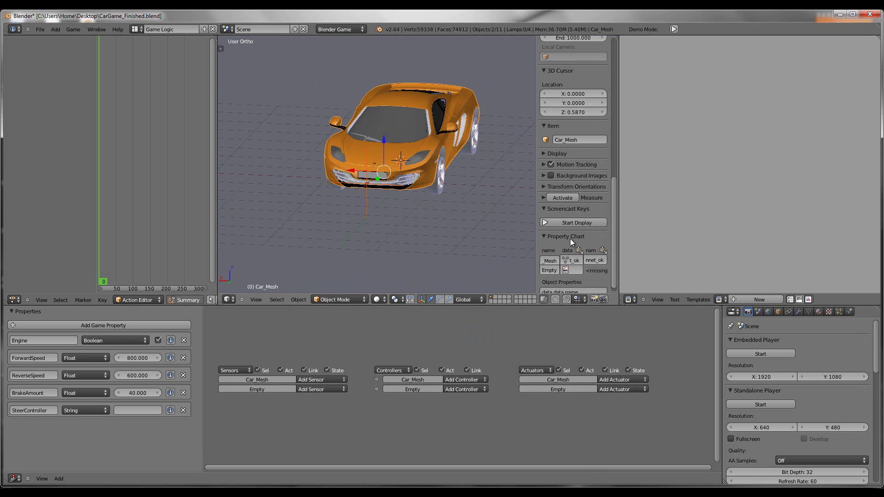
scroll(575, 220, down, 3)
key(n)
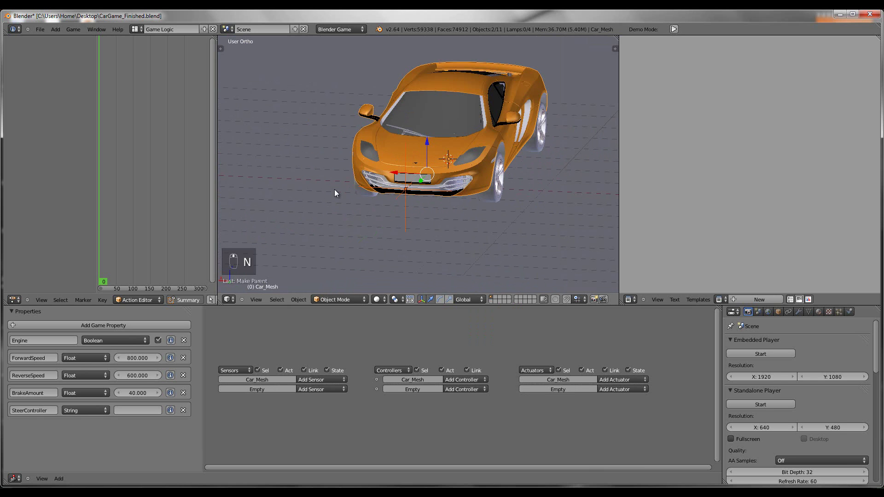
middle_drag(396, 189, 378, 192)
right_click(369, 170)
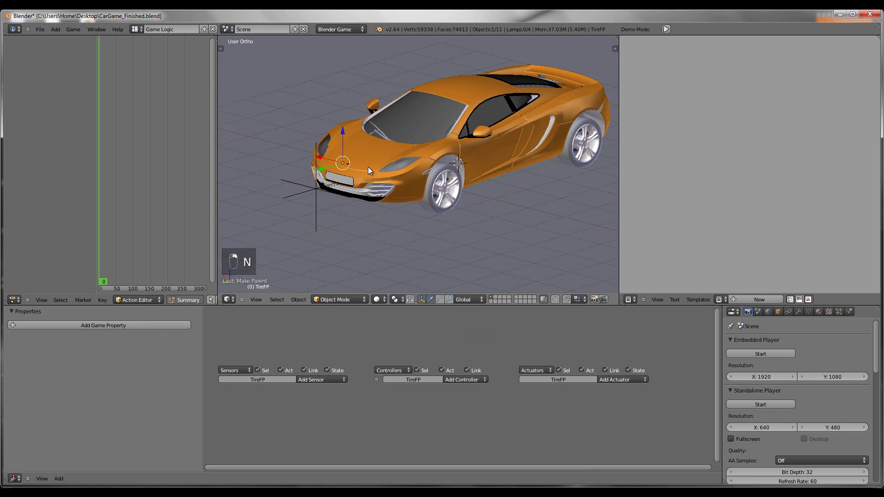
key(g)
right_click(463, 173)
right_click(473, 166)
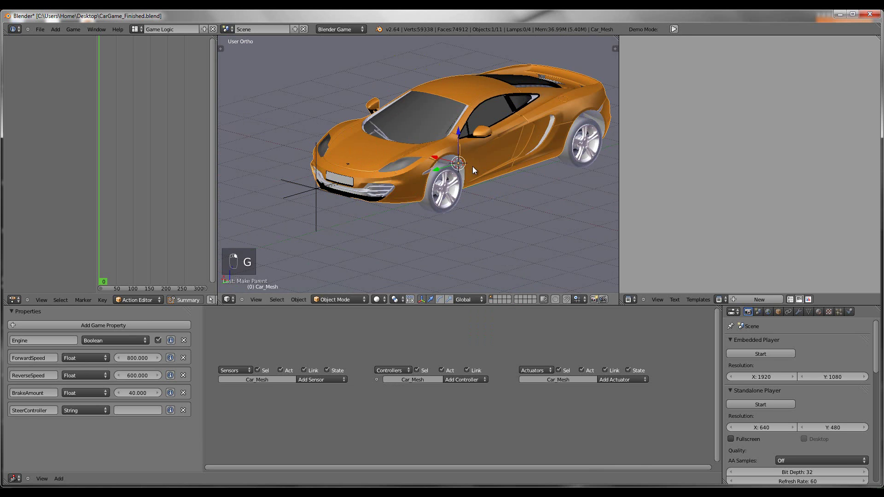
key(g)
right_click(339, 153)
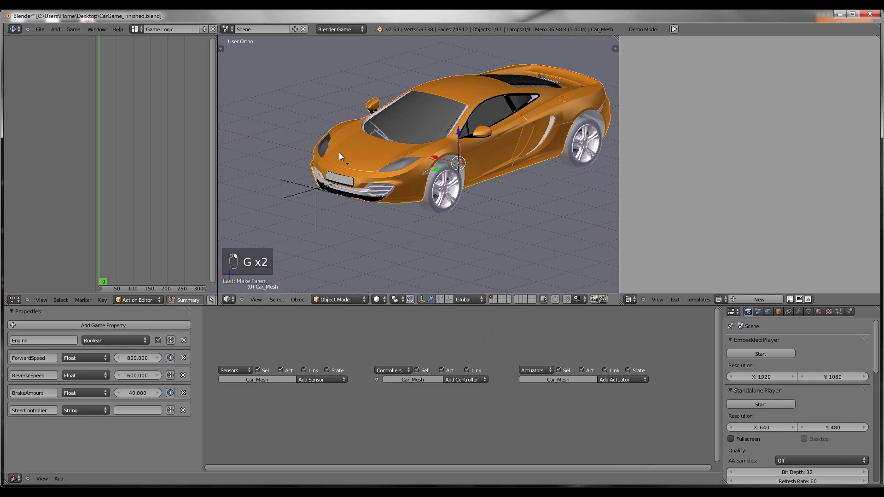
Select the Empty in front of the car
right_click(316, 190)
middle_drag(394, 191, 320, 213)
scroll(408, 192, up, 2)
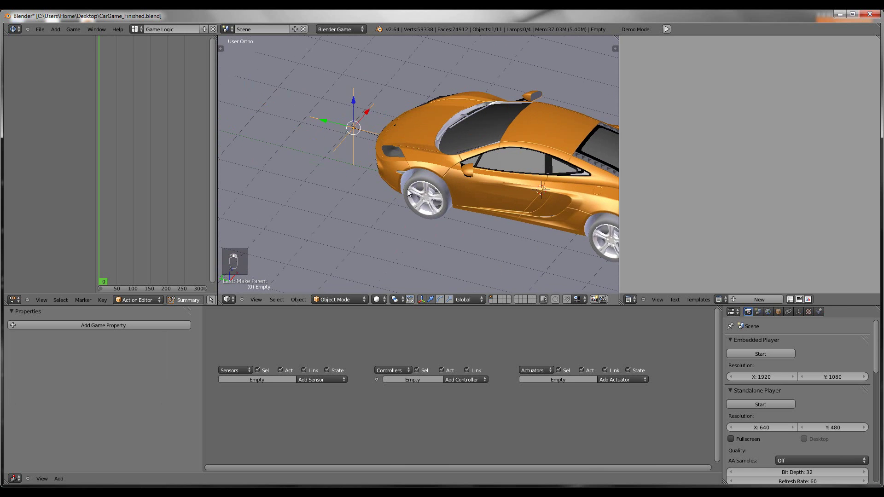
scroll(408, 192, up, 1)
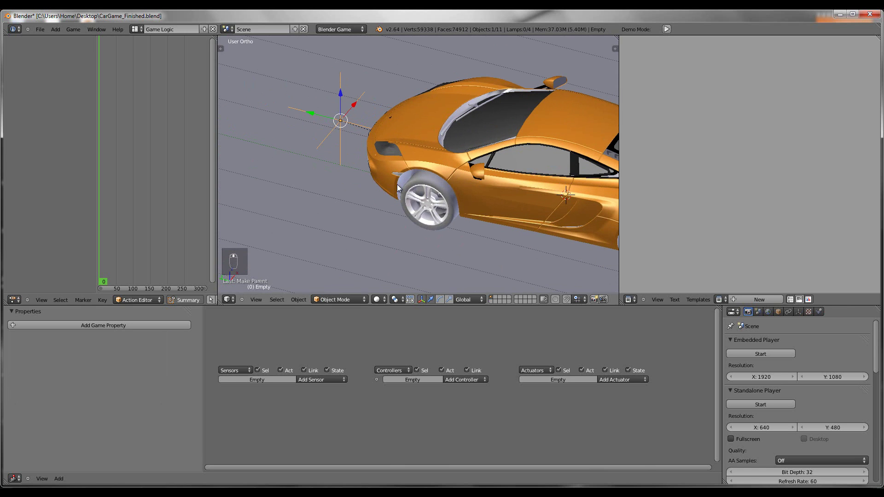
middle_drag(398, 188, 441, 183)
key(r)
key(z)
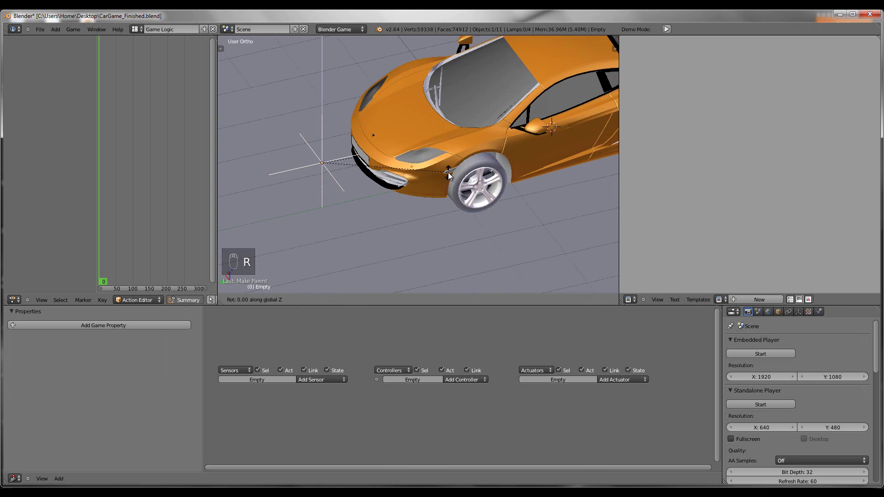
right_click(451, 147)
key(r)
key(z)
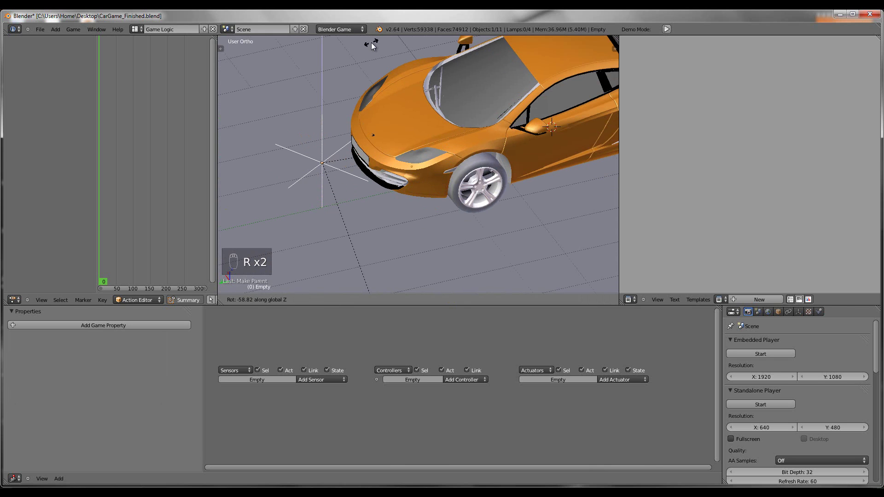
right_click(472, 93)
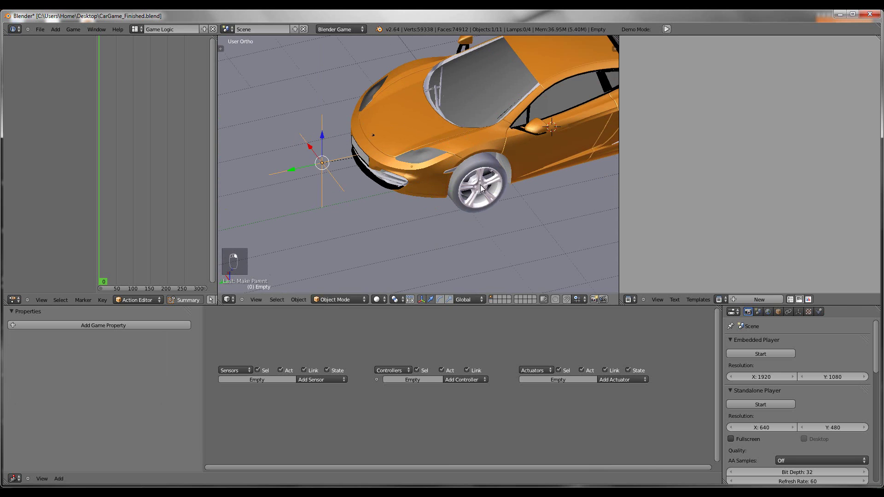
right_click(322, 163)
key(r)
key(z)
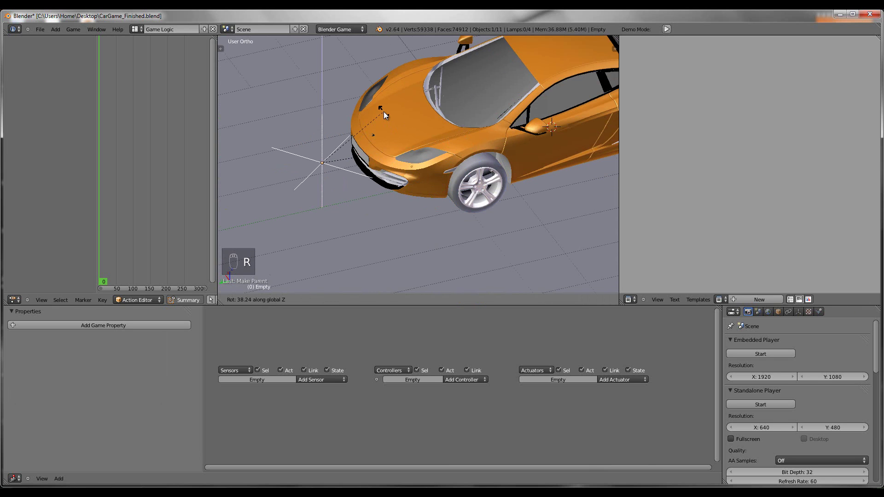
right_click(389, 186)
Create a new action for the Empty in the Action Editor and name it Steer
middle_drag(389, 186, 375, 205)
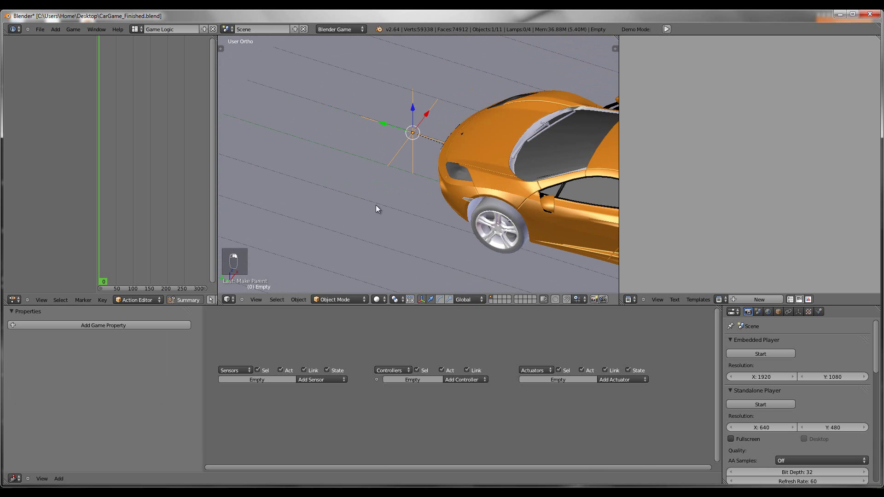
key(KP_7)
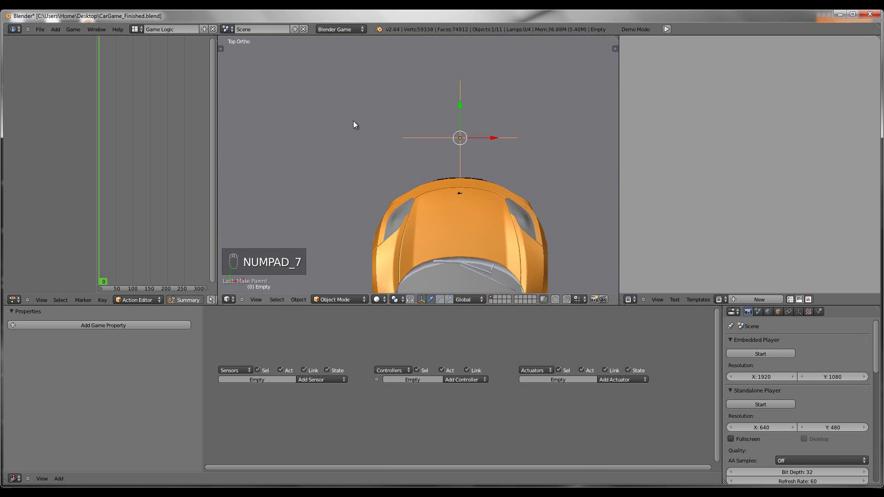
shift+middle_drag(596, 180, 521, 183)
scroll(138, 300, down, 3)
scroll(171, 299, down, 2)
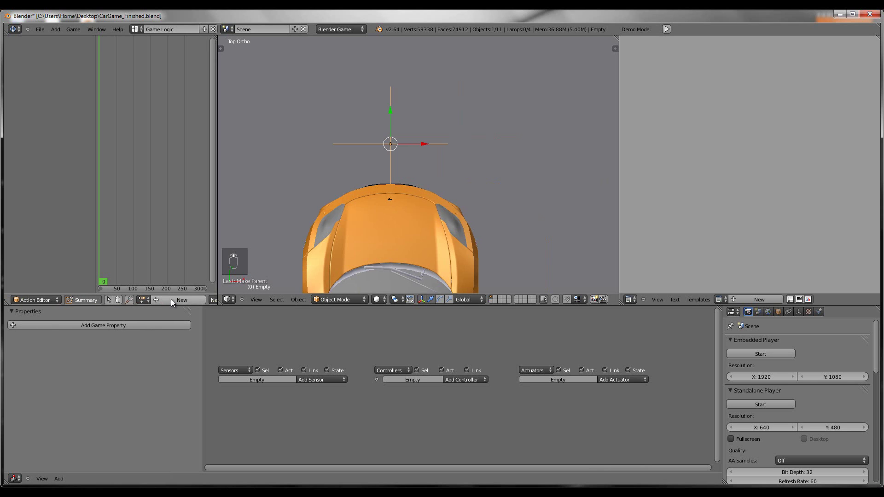
click(181, 300)
click(181, 300)
text(Steer)
key(Return)
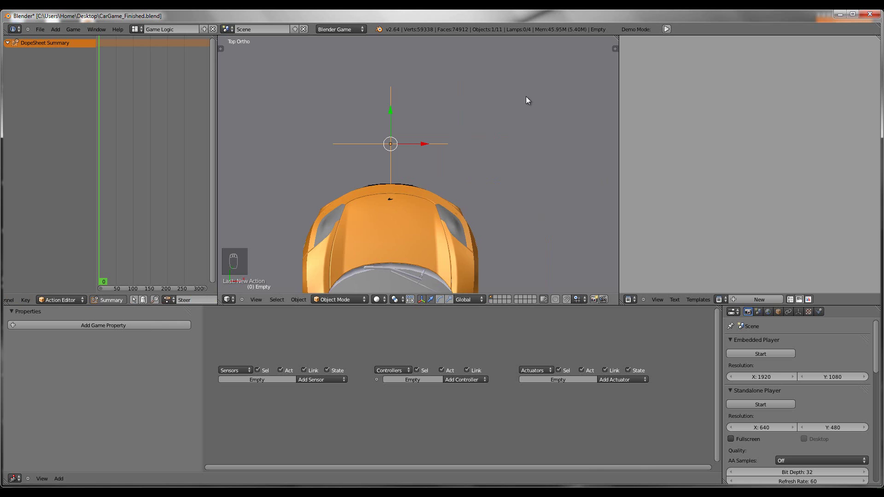
Insert a Rotation keyframe for the Empty at frame 90 of the Steer action
middle_drag(168, 189, 173, 188)
click(129, 186)
drag(129, 187, 137, 191)
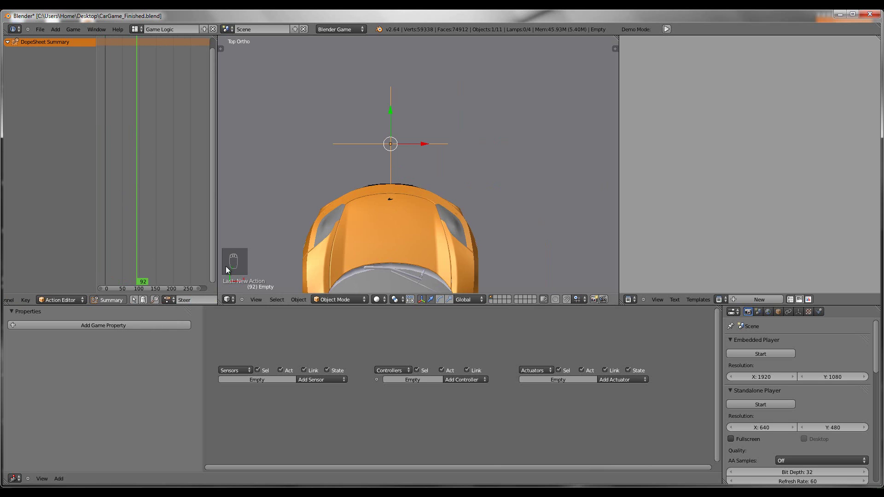
key(Left)
key(Left)
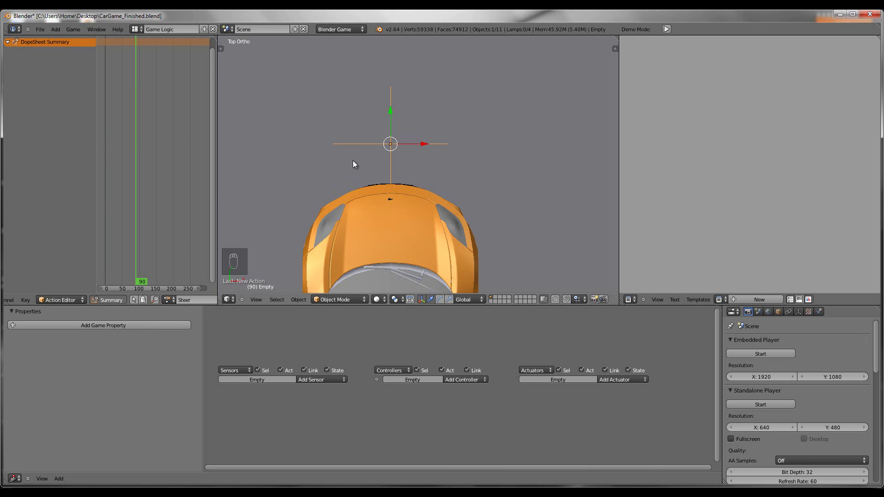
key(i)
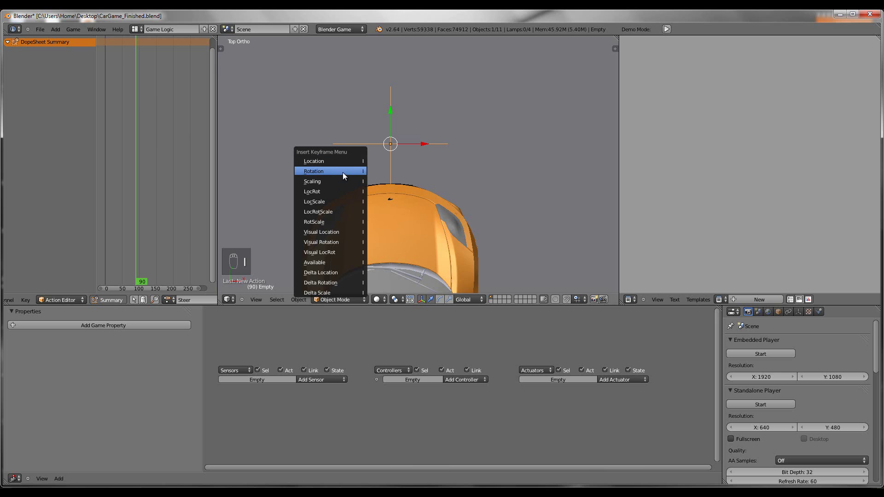
click(343, 172)
At frame 180, rotate the Empty 90 degrees as seen from the top and insert a Rotation keyframe
drag(137, 199, 167, 205)
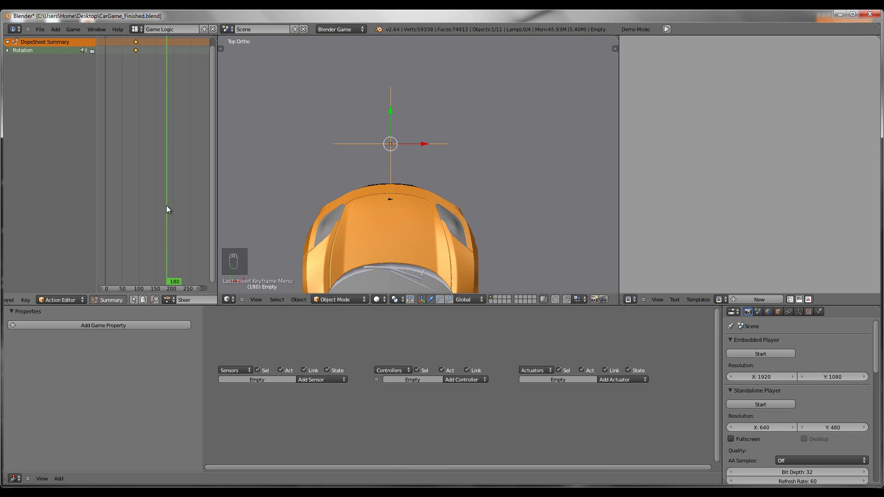
key(r)
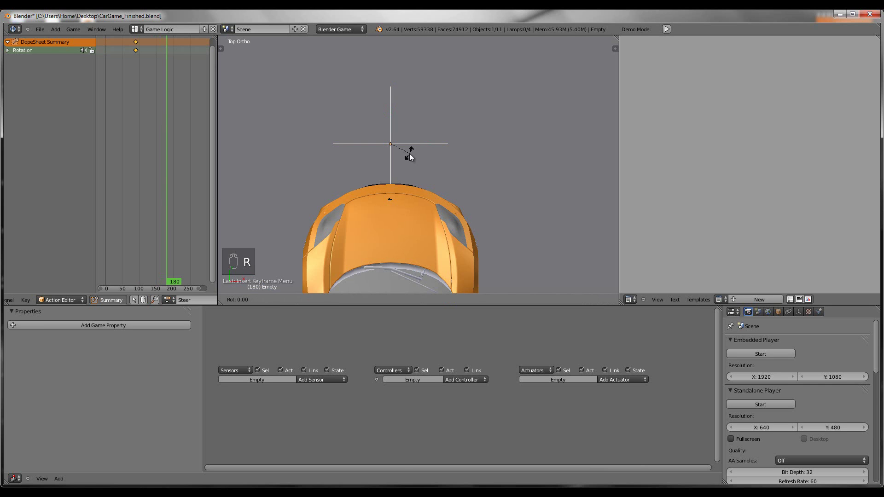
right_click(404, 148)
key(r)
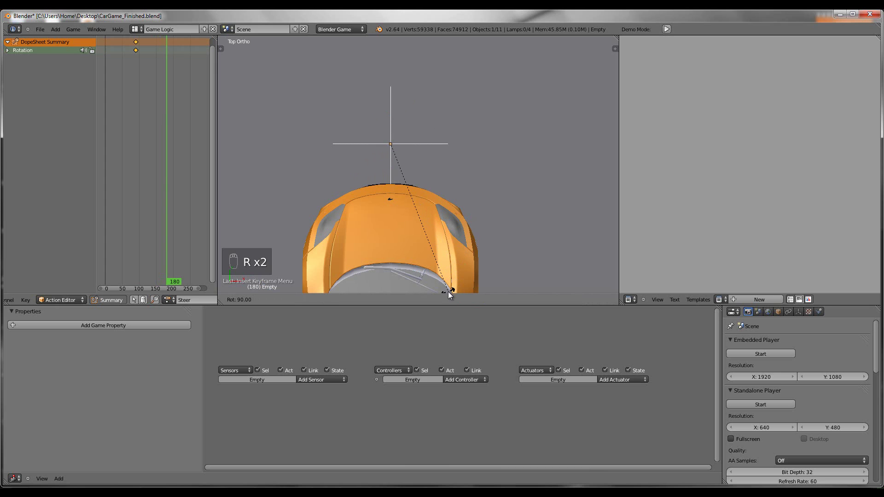
text(90)
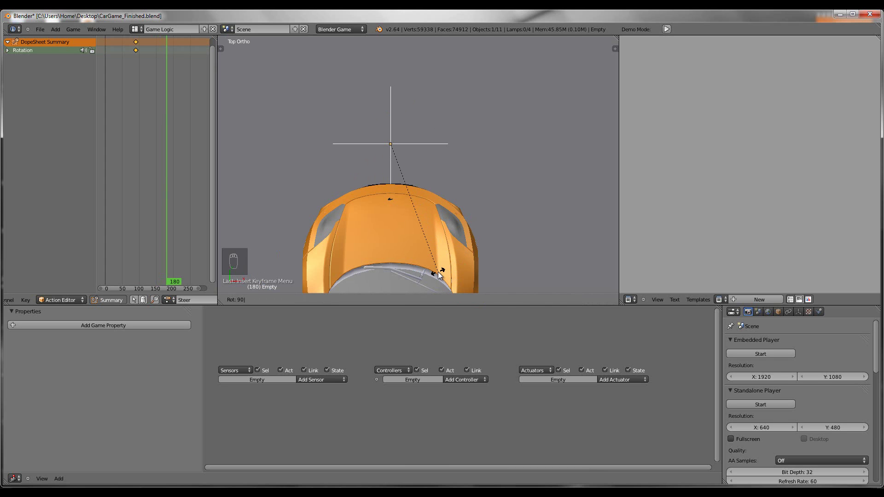
key(Return)
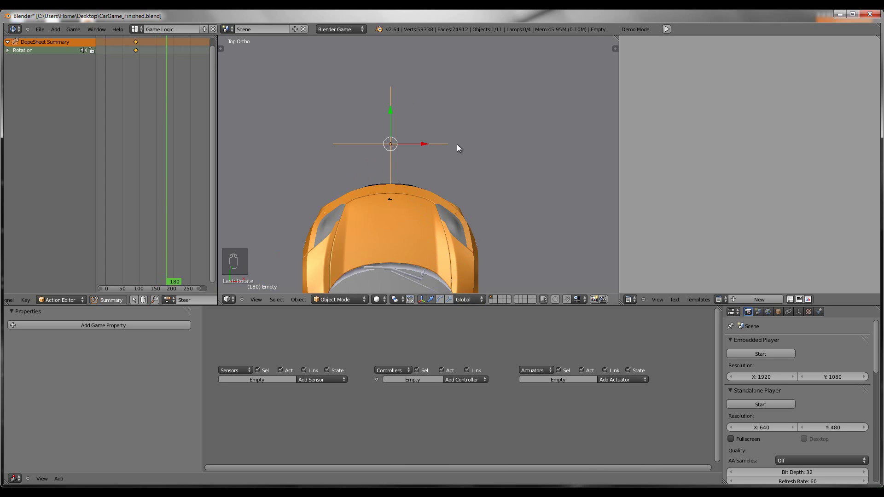
key(i)
click(466, 135)
Set the Steer action's keyframes to Linear Extrapolation and return the timeline to frame 0
drag(166, 121, 135, 125)
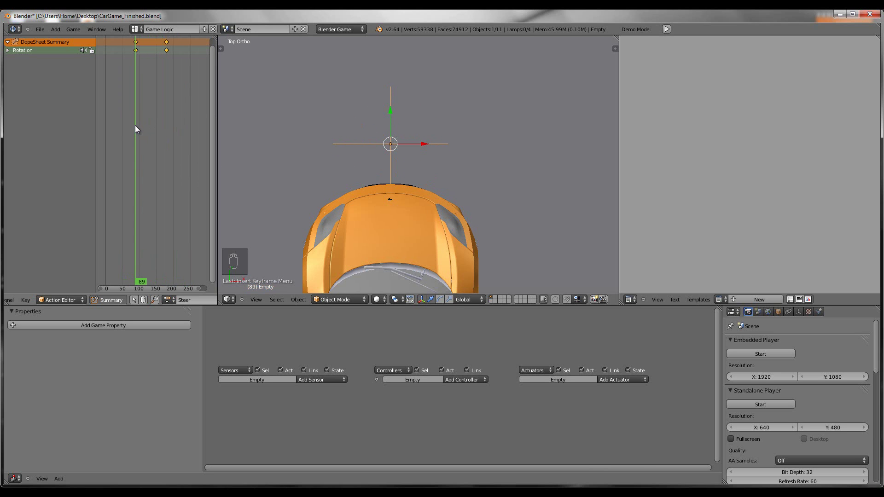
key(shift+e)
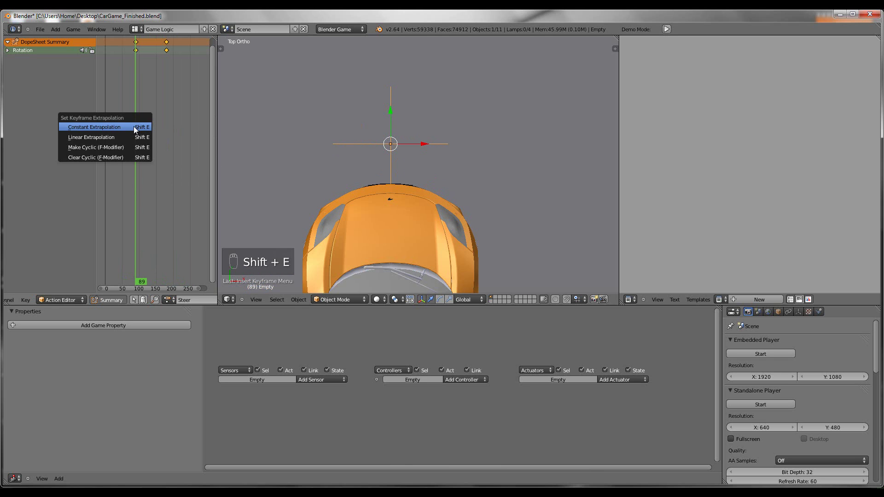
click(109, 137)
drag(147, 162, 89, 210)
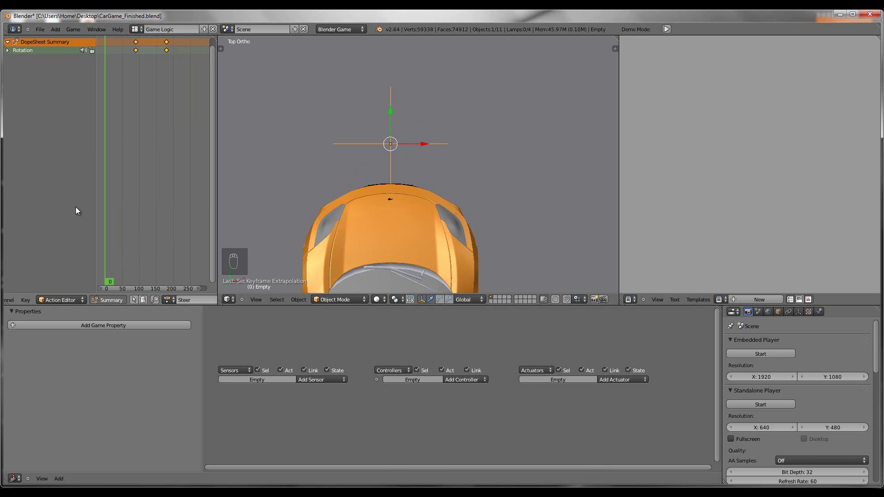
Add two game properties to the Empty and name the first one Frame
click(101, 325)
click(101, 325)
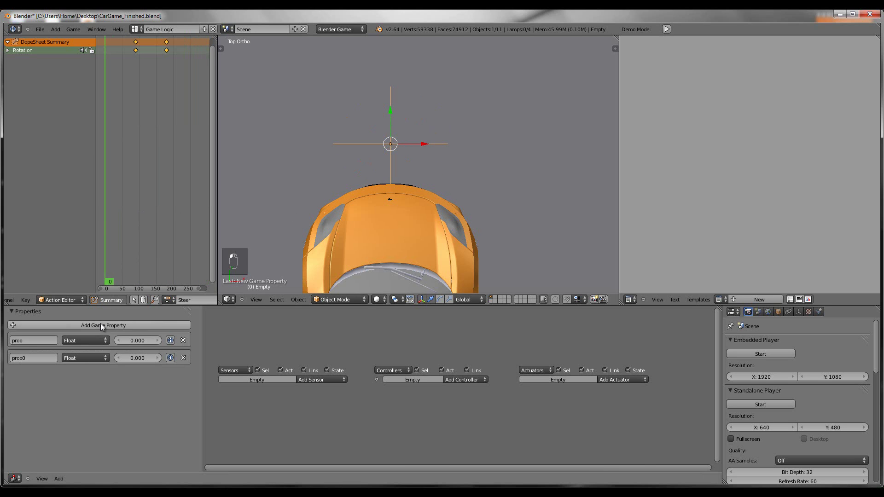
click(41, 340)
text(Frame)
key(Return)
Name the Empty's second game property TurnAmount
click(32, 358)
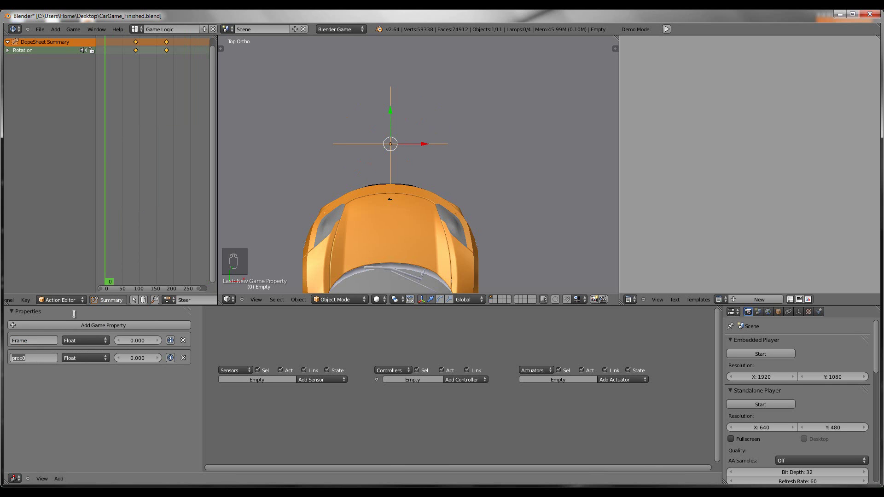
text(Trun)
key(BackSpace)
key(BackSpace)
key(BackSpace)
text(urnAmuount)
key(Return)
Change both of the Empty's game properties to Integer and set Frame to 90
click(90, 359)
click(90, 338)
click(90, 338)
click(94, 324)
click(137, 342)
text(90)
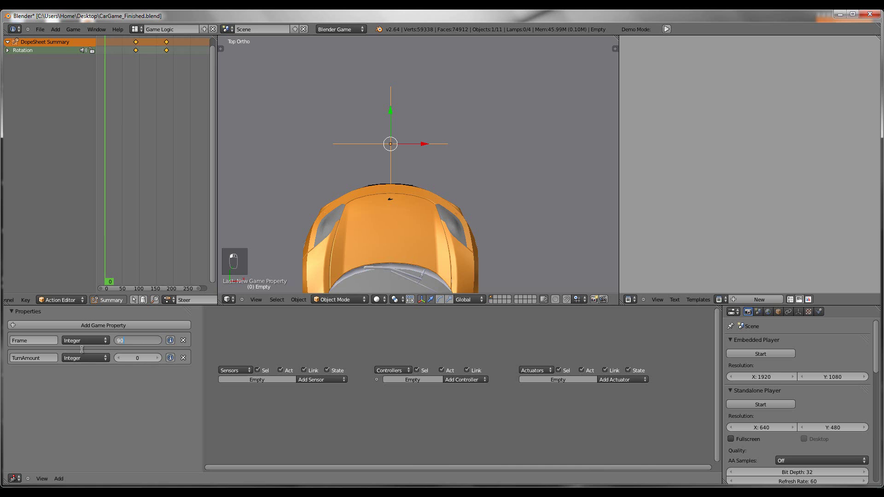
key(Return)
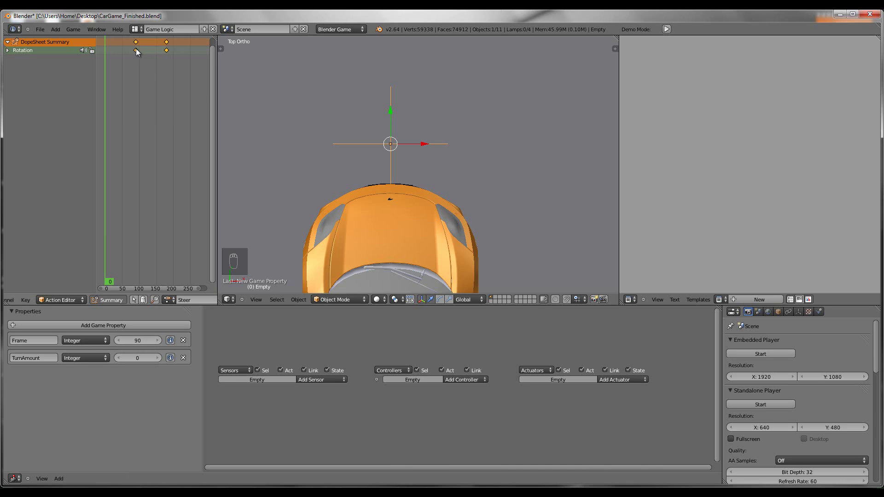
Move the current frame of the Steer action to its first keyframe at frame 90
click(135, 49)
drag(137, 50, 65, 60)
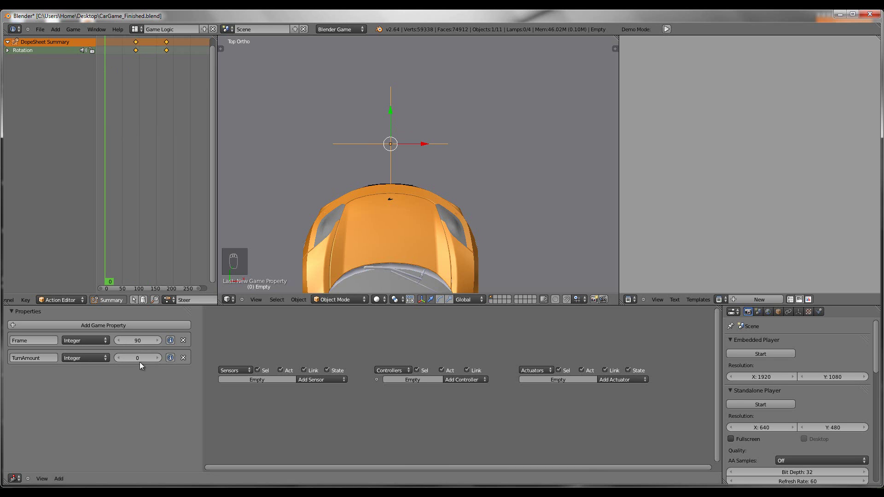
drag(146, 138, 136, 117)
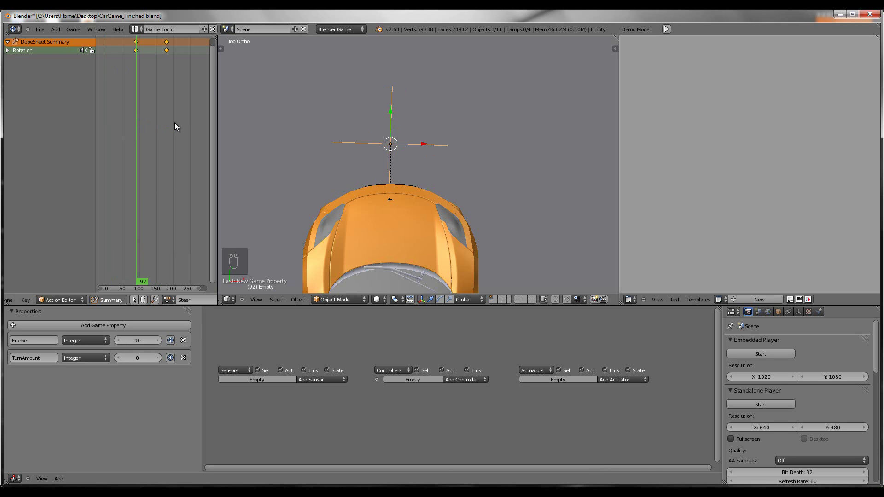
key(Left)
key(Left)
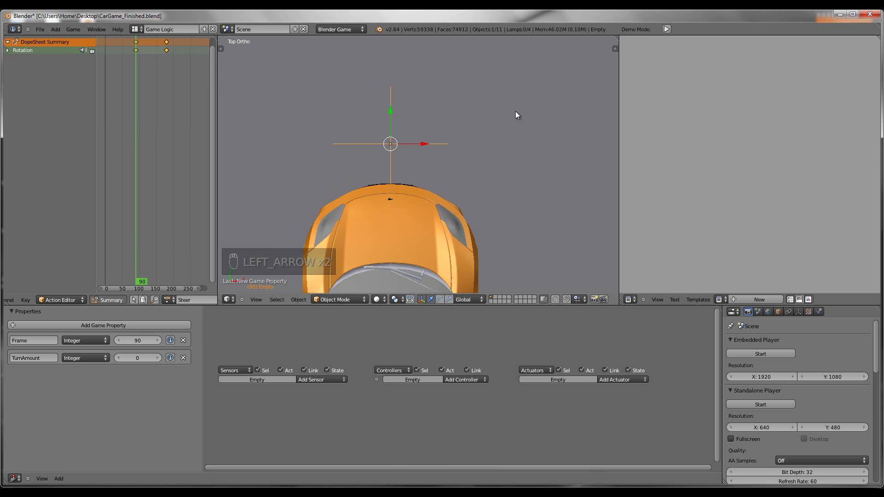
Try a 25-degree rotation of the Empty, cancel it, and set the TurnAmount property to 25
key(r)
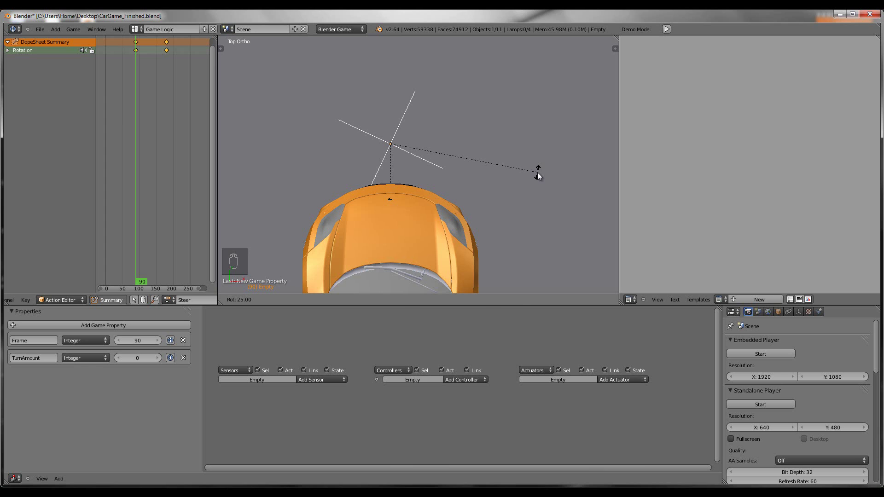
right_click(537, 172)
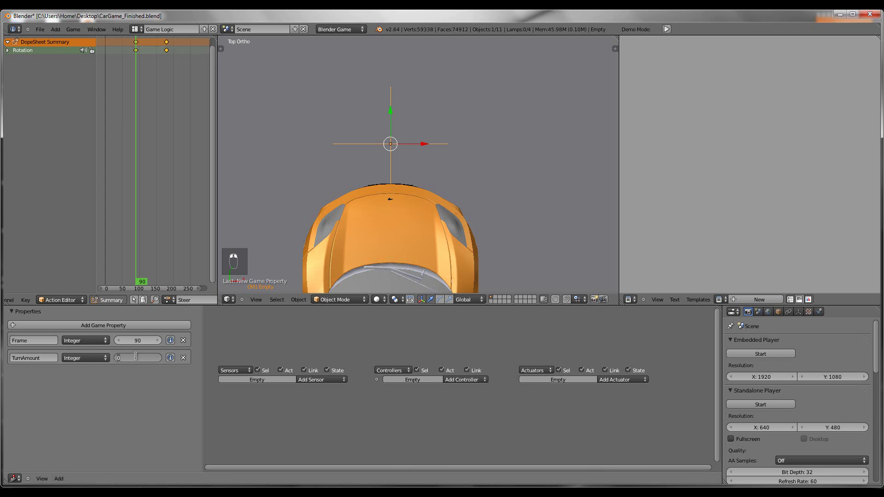
text(25)
key(Return)
Add two Keyboard sensors and one Always sensor to the Empty
scroll(345, 202, down, 4)
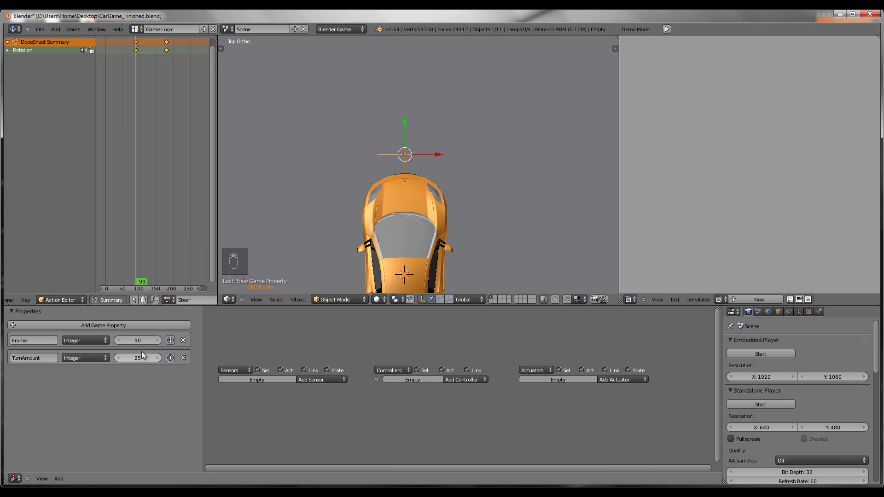
scroll(432, 228, up, 1)
middle_drag(432, 224, 503, 175)
click(314, 379)
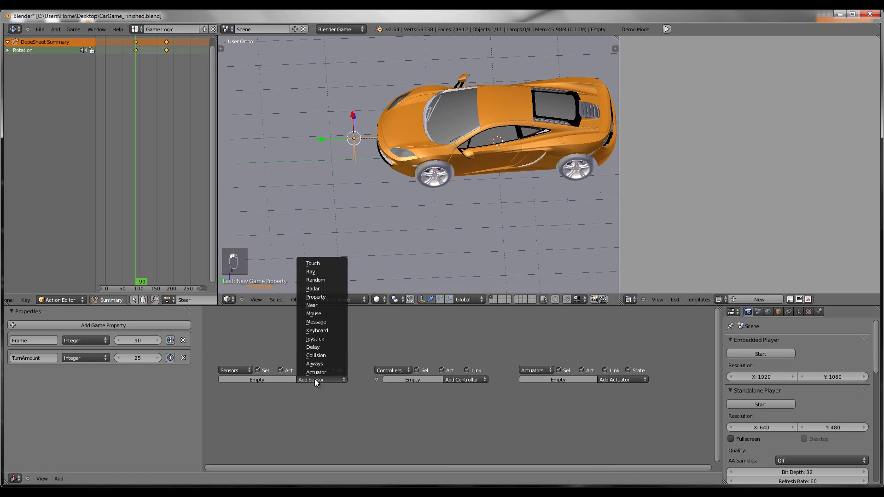
click(328, 331)
click(331, 380)
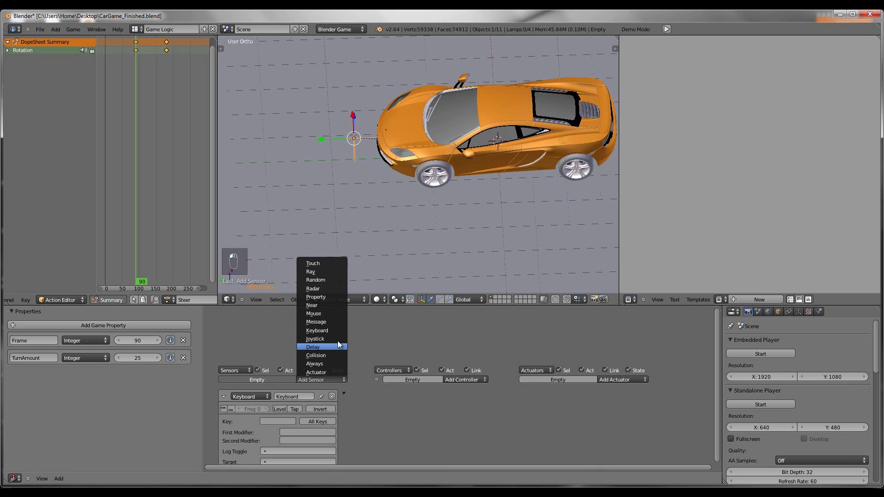
click(339, 330)
click(335, 379)
click(335, 367)
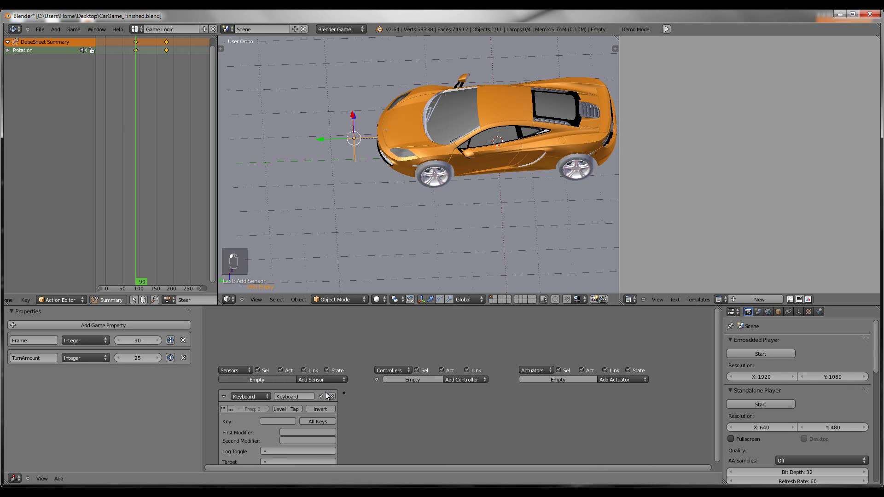
Name the first Keyboard sensor Left, assign it the A key, and collapse it
click(318, 369)
text(Left)
key(Return)
scroll(319, 403, up, 2)
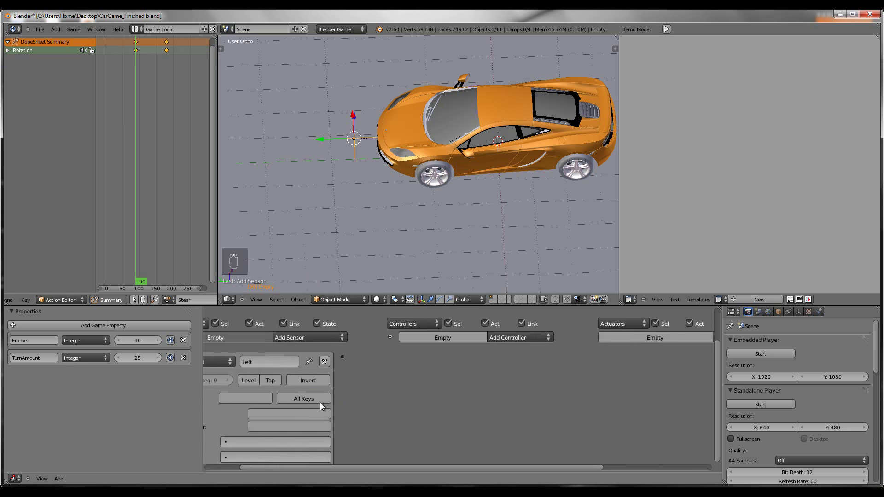
middle_drag(320, 403, 390, 390)
click(322, 394)
key(a)
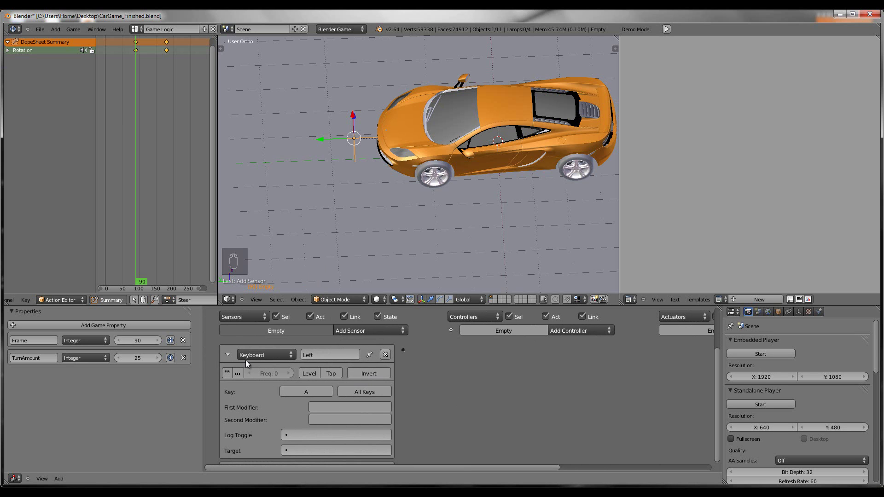
click(227, 354)
Name the second Keyboard sensor Right, assign it the D key, and collapse it
click(321, 375)
text(Right)
key(Return)
click(324, 413)
key(d)
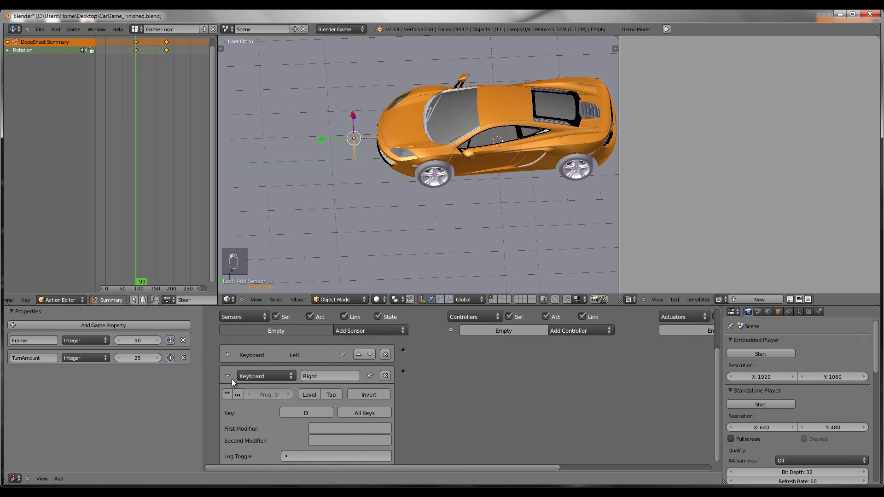
click(228, 376)
Enable true level triggering on the Always sensor, keep its name, and collapse it
click(325, 397)
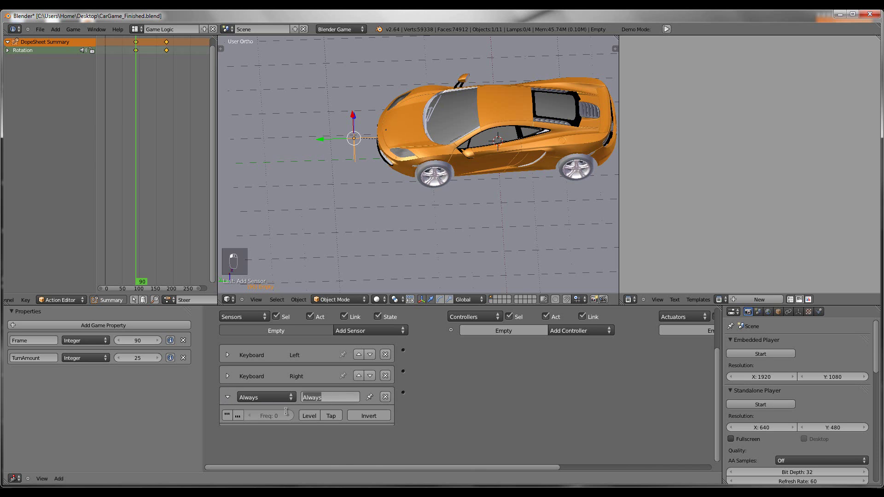
key(Return)
click(228, 415)
click(228, 397)
Reorder the Empty's sensors so that Always comes first, followed by Left and Right
click(358, 376)
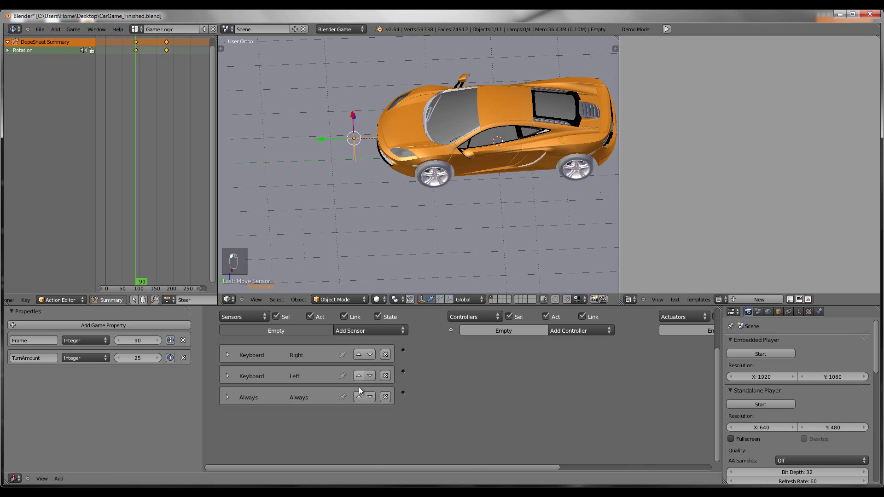
click(369, 355)
click(359, 396)
click(360, 373)
Add a Python controller and an Action actuator to the Empty
ctrl+scroll(567, 377, right, 2)
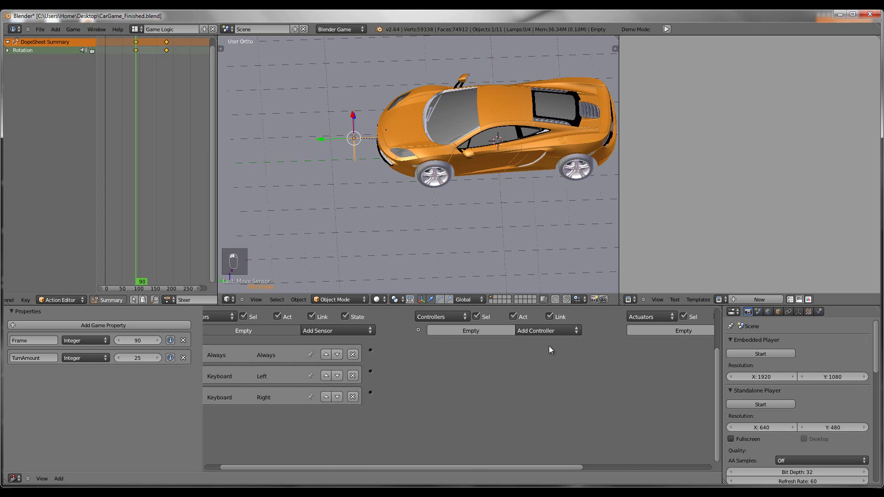
click(553, 334)
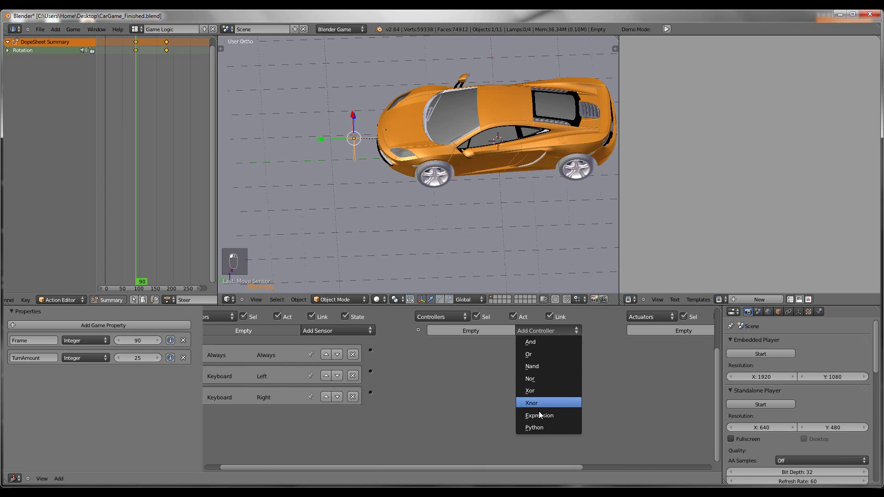
click(556, 426)
ctrl+scroll(589, 368, right, 5)
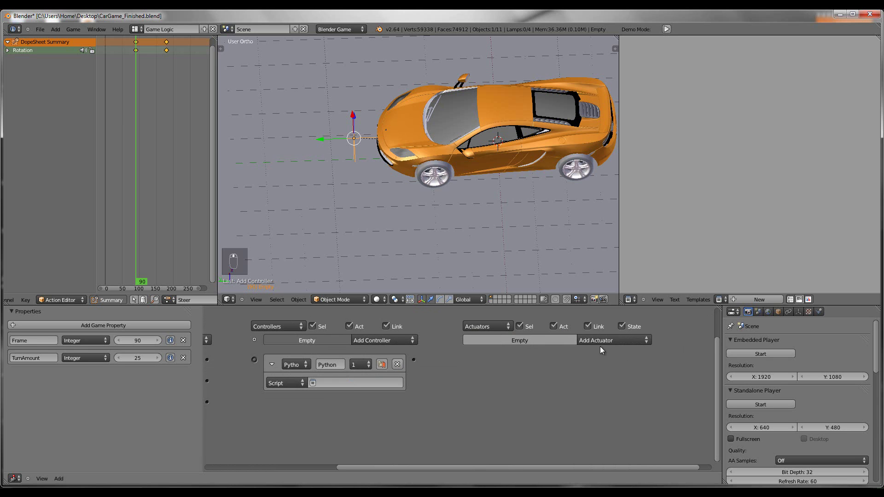
click(602, 341)
click(595, 330)
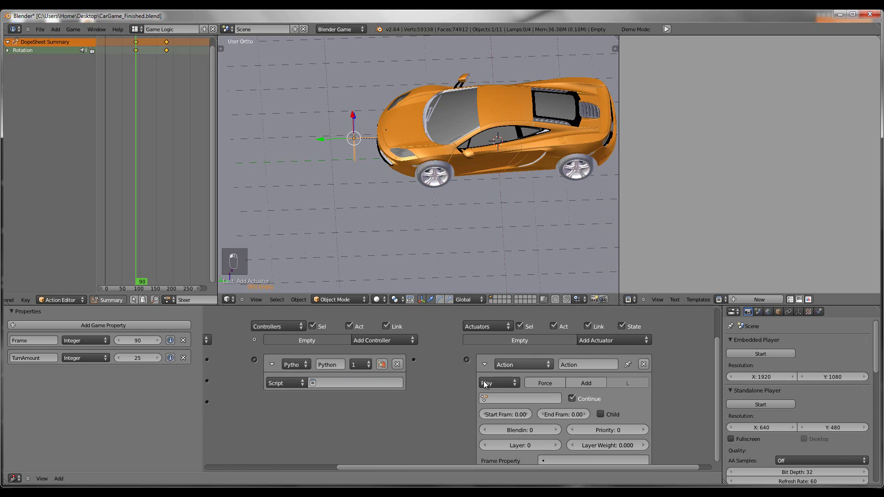
Name the Action actuator Steer and assign the Steer action to it
click(598, 365)
text(Steer)
key(Return)
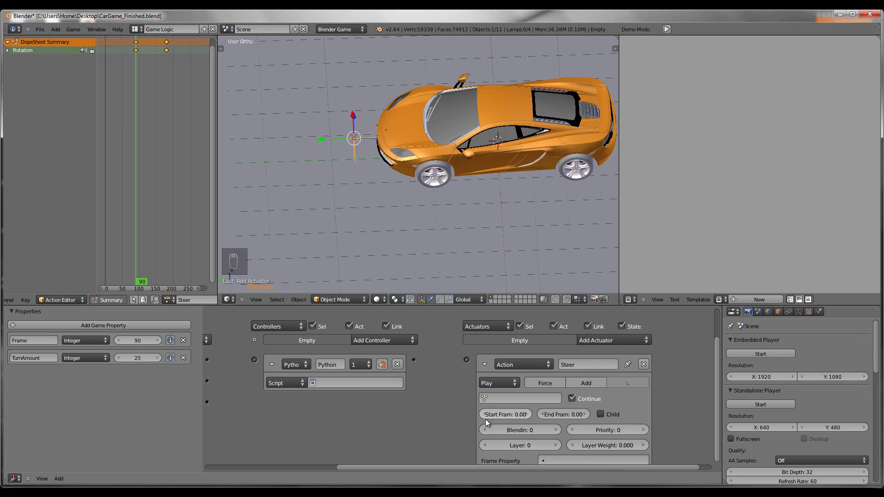
click(484, 399)
click(507, 283)
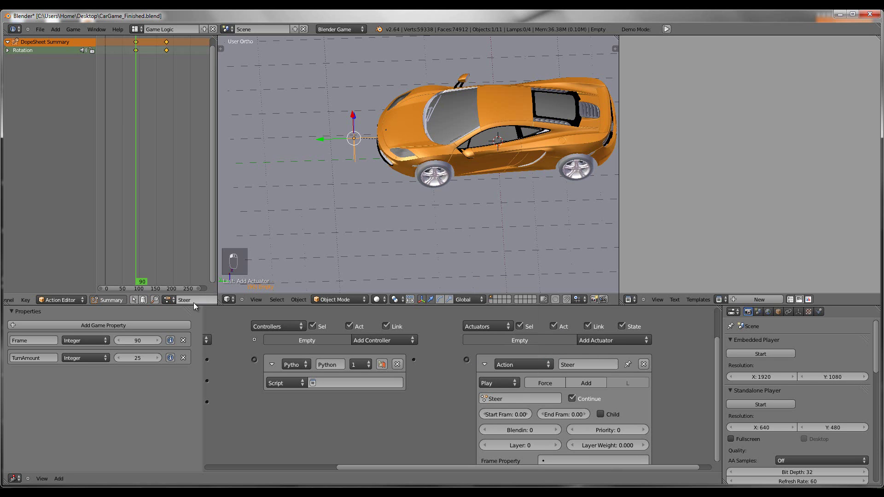
Set the Steer actuator's playback type to Property and choose Frame as its property
click(491, 382)
click(490, 313)
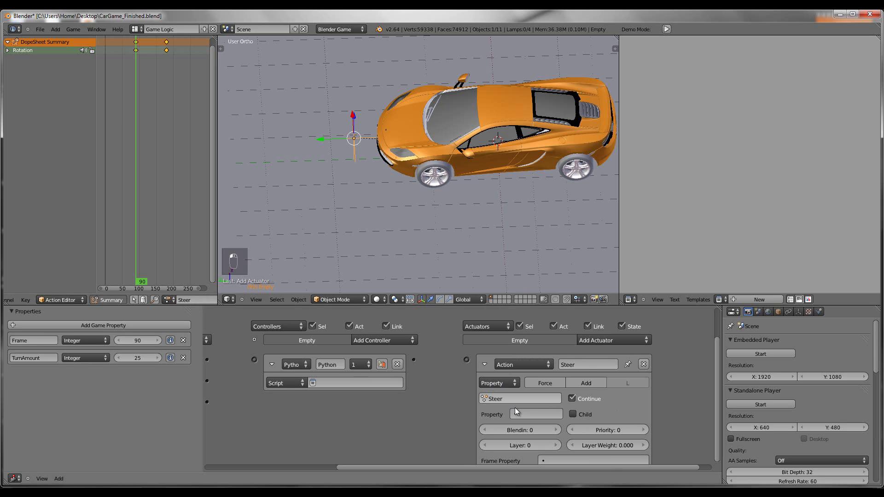
click(517, 413)
click(523, 301)
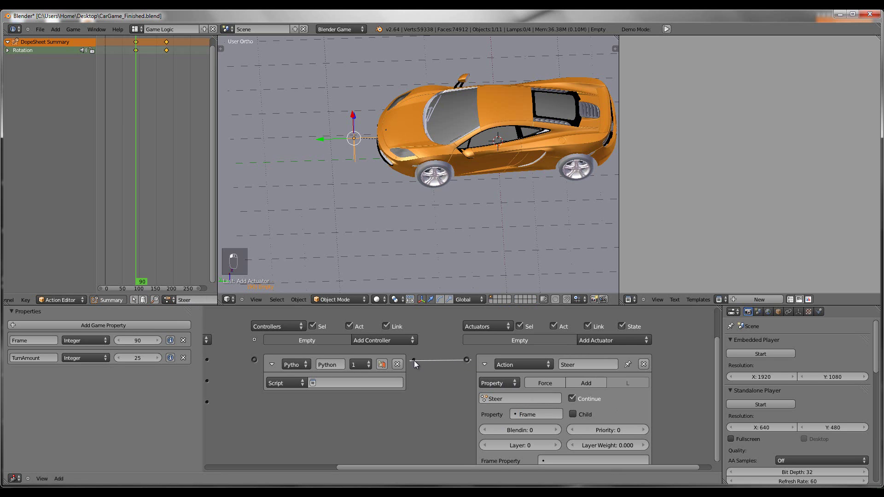
Link the Always, Left and Right sensors to the Python controller, and the controller to the Steer actuator
middle_drag(259, 360, 369, 371)
drag(320, 375, 365, 370)
drag(317, 412, 364, 369)
click(433, 395)
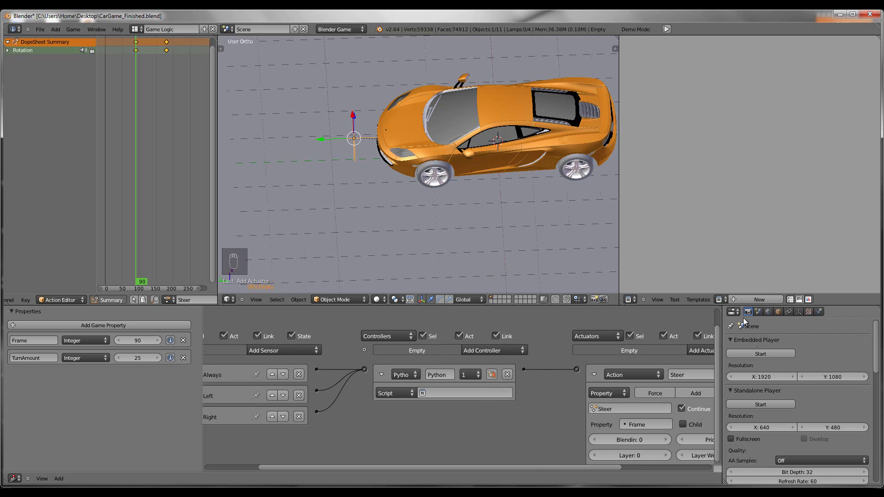
Load CarSetup.py from the CarSetup 2.0 folder as a text block
click(674, 300)
click(681, 284)
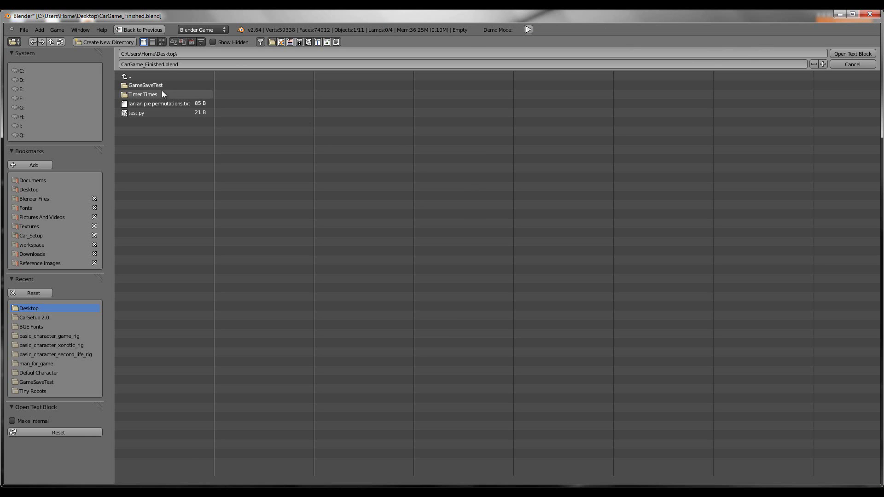
click(42, 316)
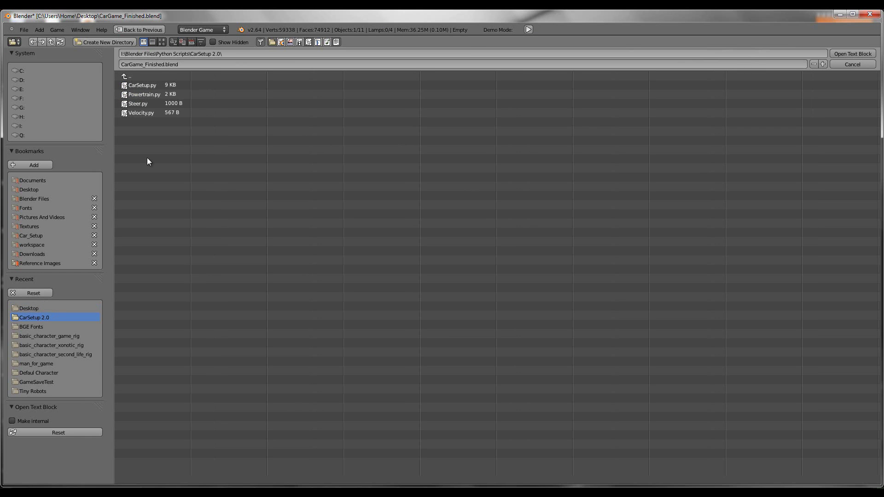
double_click(181, 89)
Load Powertrain.py and Steer.py from the CarSetup 2.0 folder as text blocks
click(676, 300)
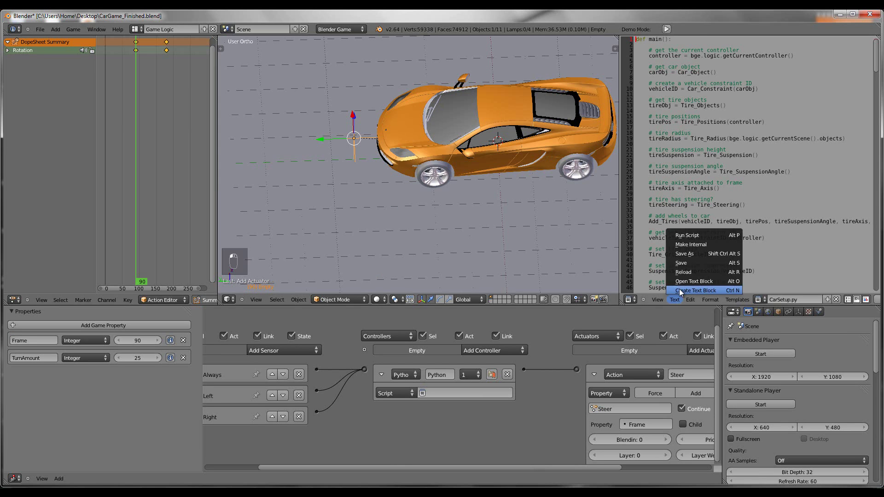
click(683, 284)
double_click(154, 95)
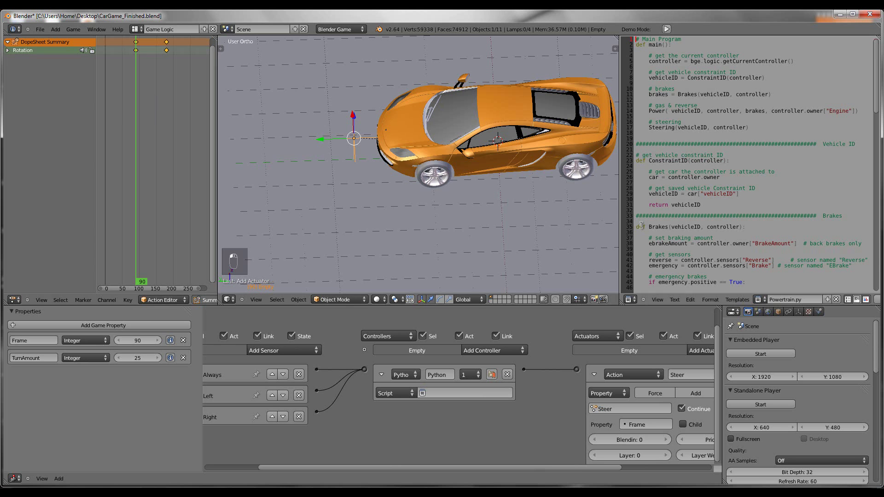
click(675, 300)
click(691, 282)
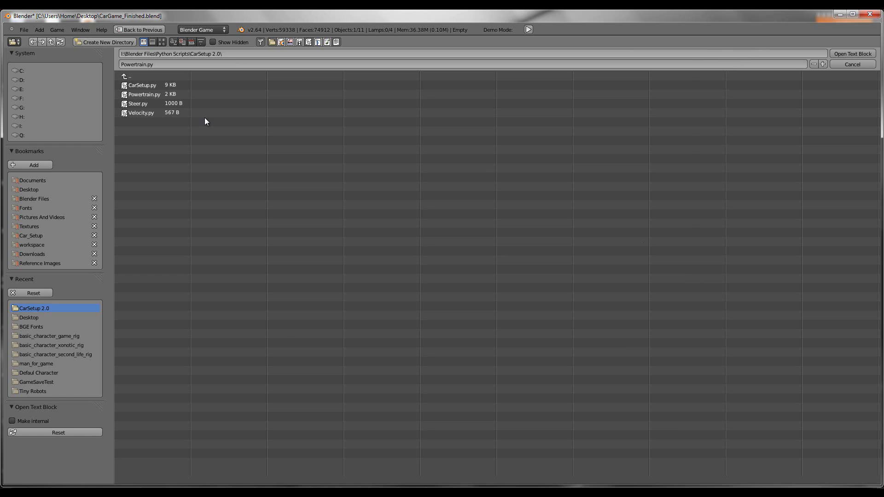
double_click(166, 99)
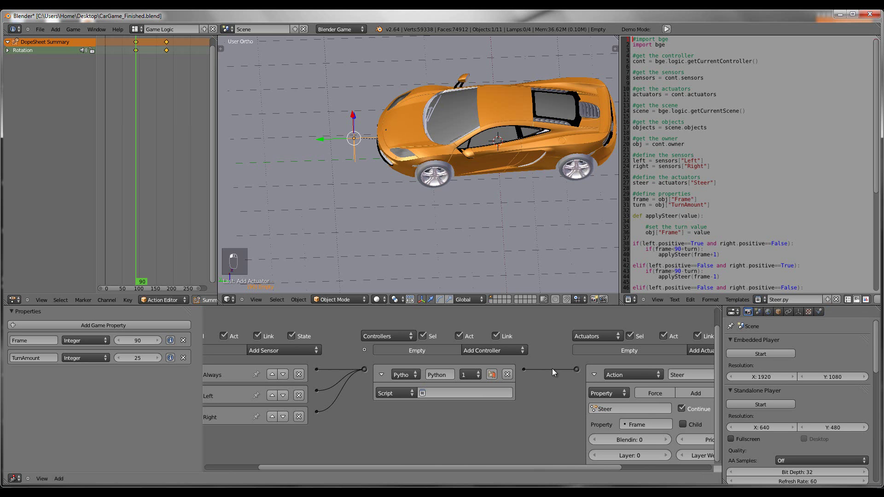
Assign the Steer.py script to the Empty's Python controller
middle_drag(514, 425, 417, 367)
click(469, 358)
click(417, 369)
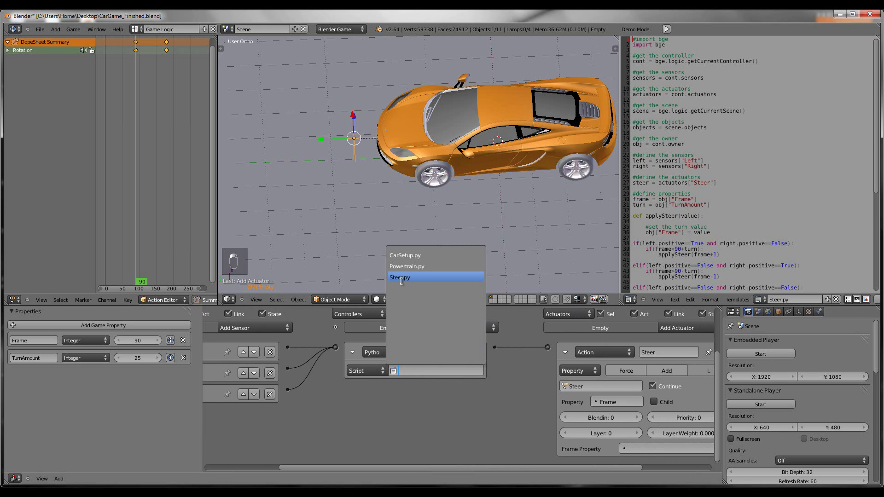
click(417, 278)
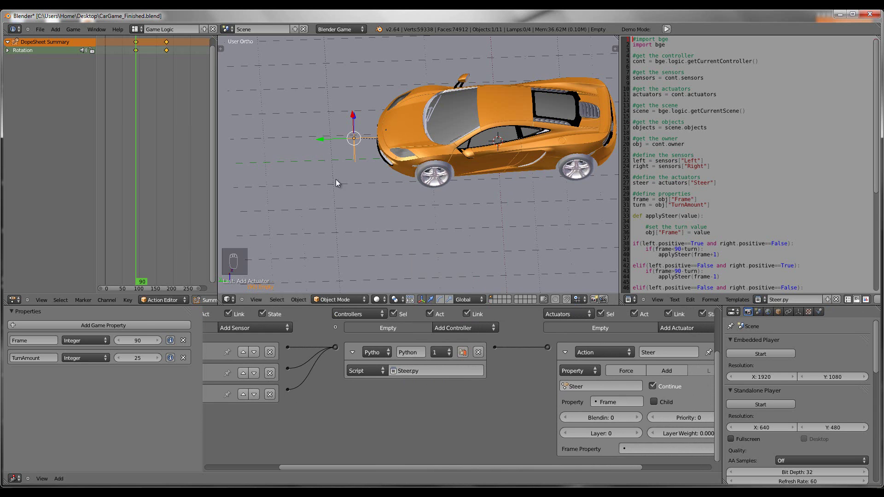
Rename the Empty object as Steer in its item properties
middle_drag(369, 164, 433, 162)
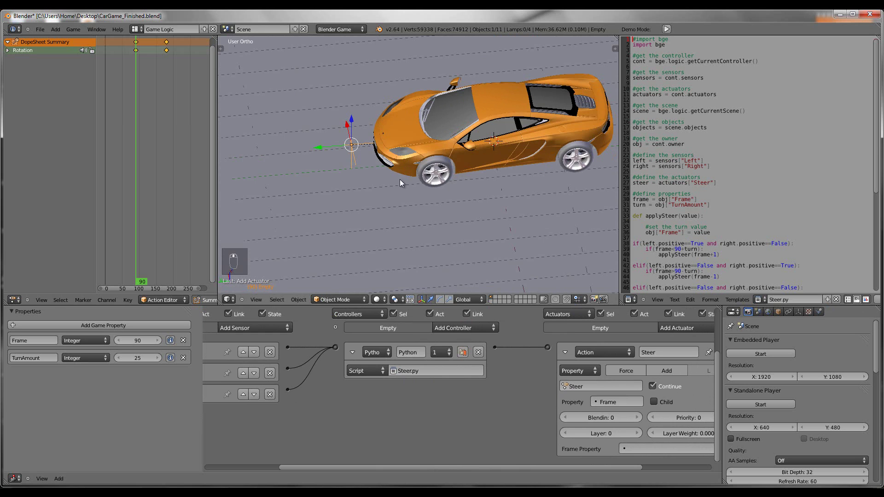
key(n)
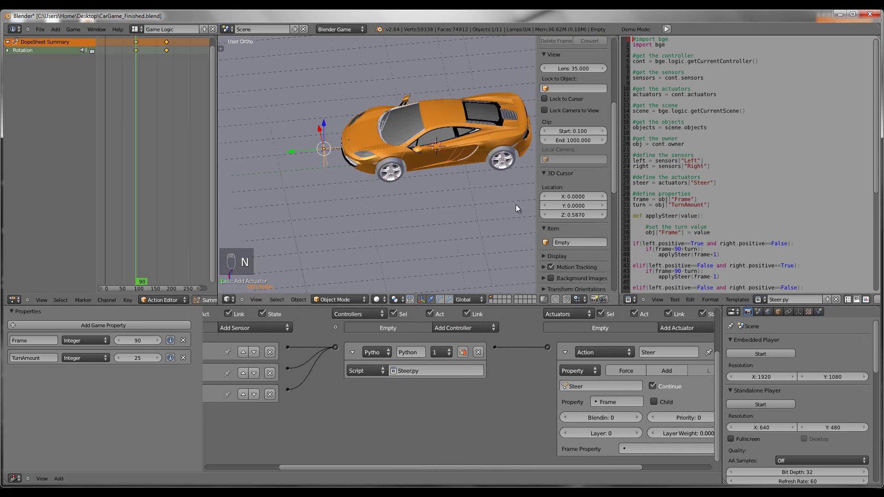
text(Steer)
key(Return)
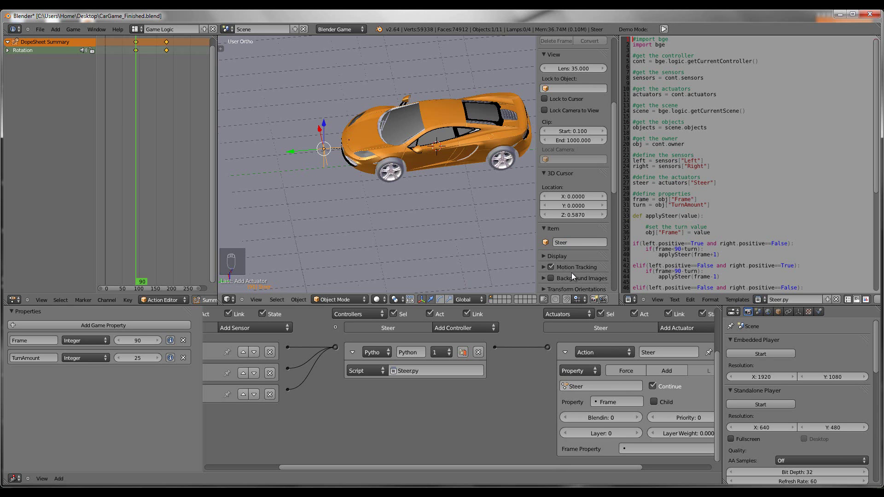
Set the SteerController string property of Car_Mesh to Steer
right_click(446, 144)
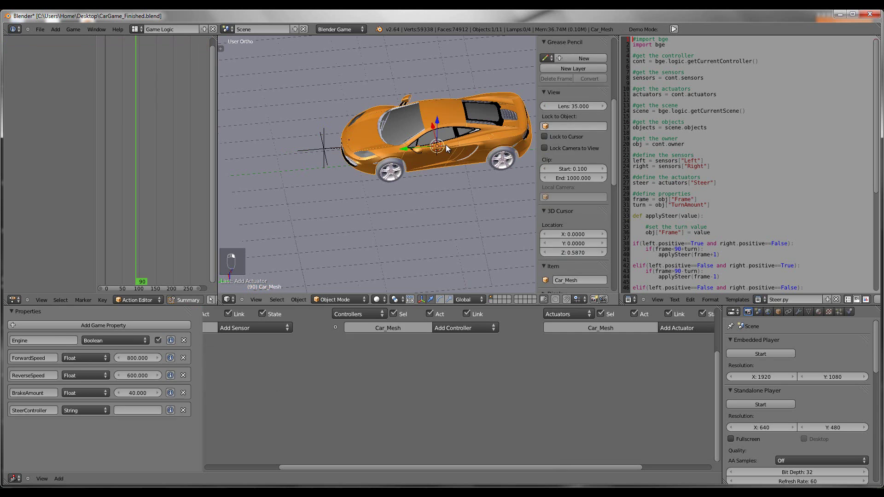
click(138, 411)
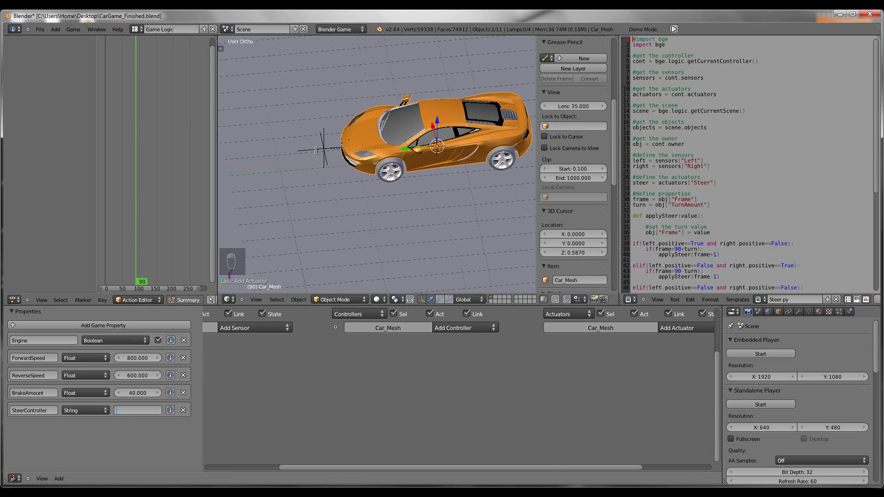
text(Steer)
key(Return)
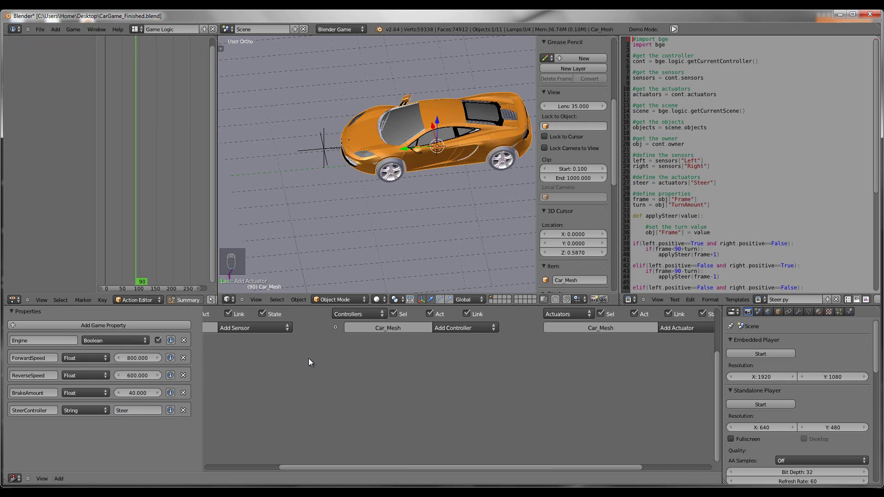
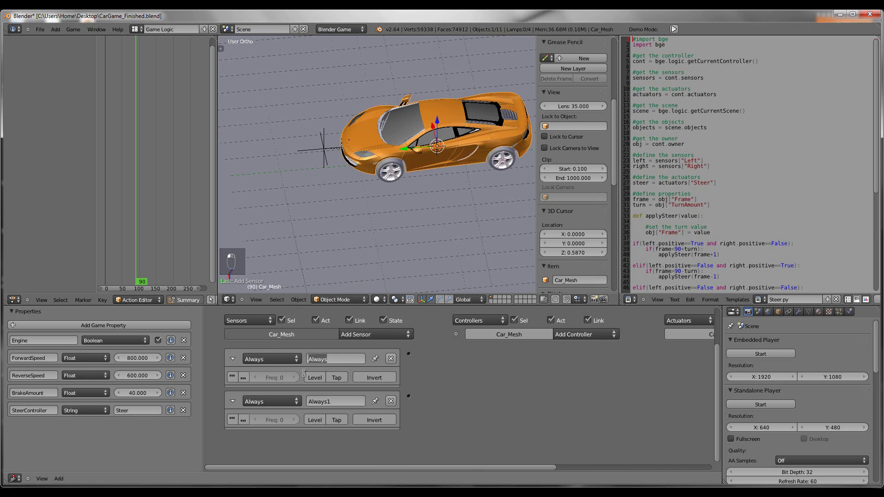
Name Car_Mesh's two Always sensors RunOnce and RunConstant, enable repeated pulse triggering on RunConstant, and collapse both
text(RunOnce)
click(362, 402)
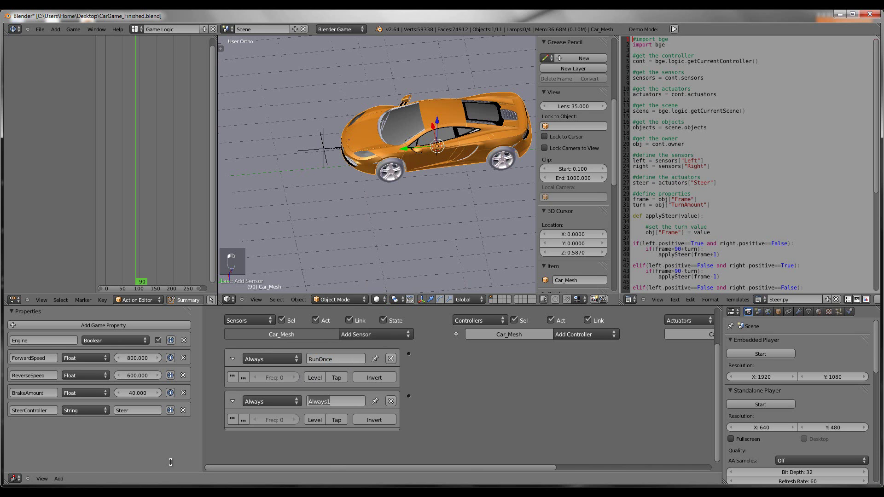
text(RunConstant)
key(Return)
click(239, 419)
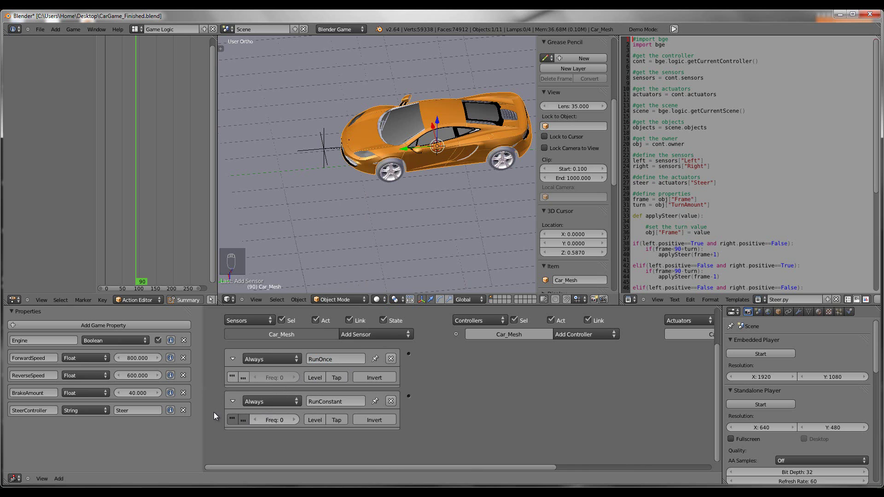
click(232, 402)
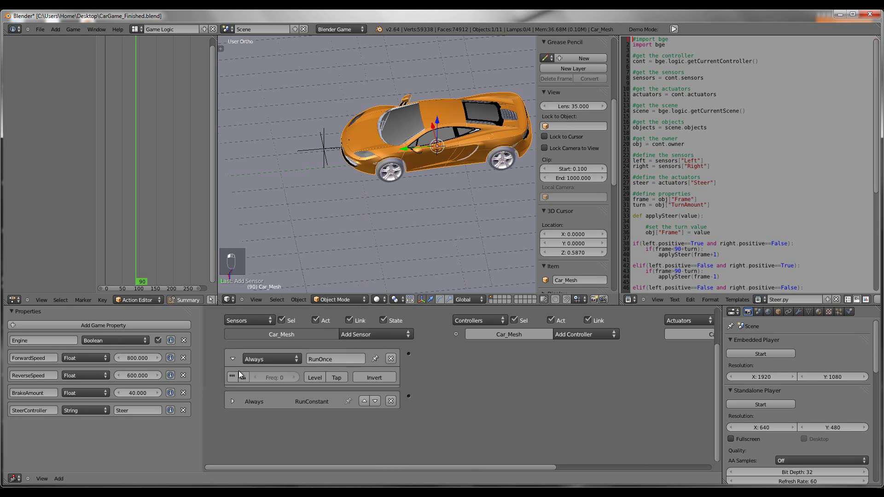
click(233, 359)
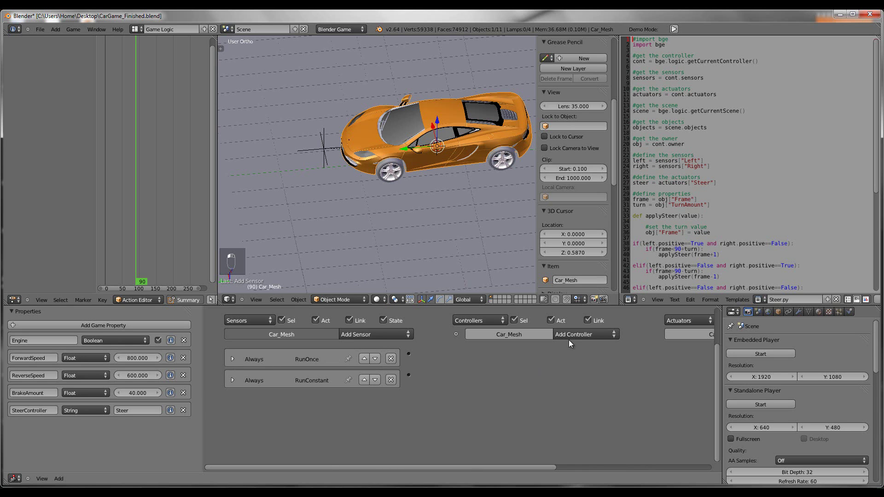
Add a Keyboard sensor named Gas to Car_Mesh and assign it the W key
click(382, 332)
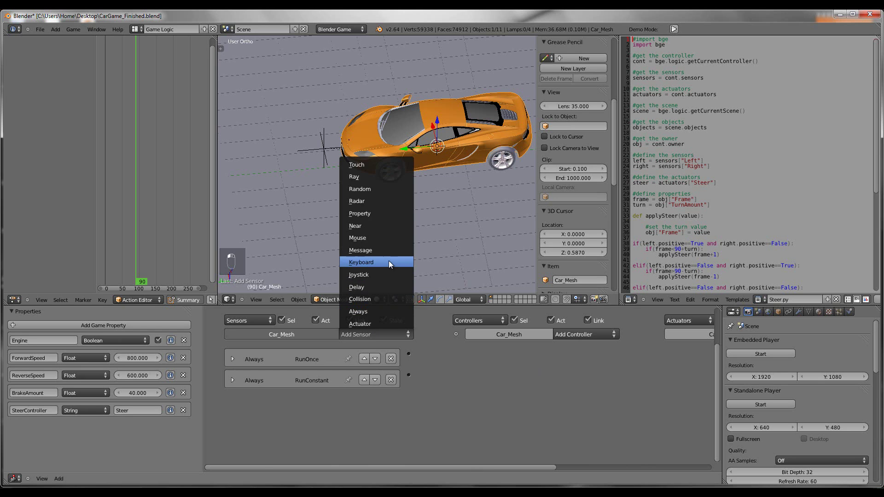
click(389, 260)
click(390, 332)
click(396, 335)
click(396, 335)
click(381, 261)
click(334, 404)
text(Gas)
key(Return)
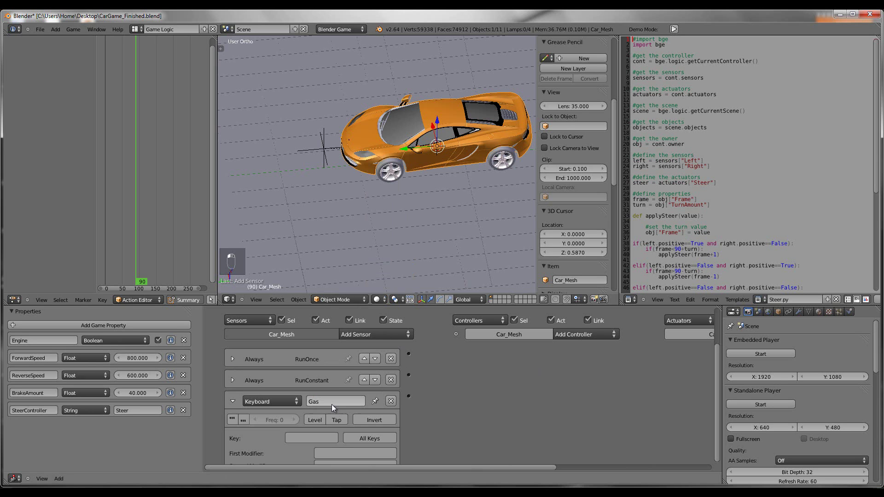
click(323, 437)
key(w)
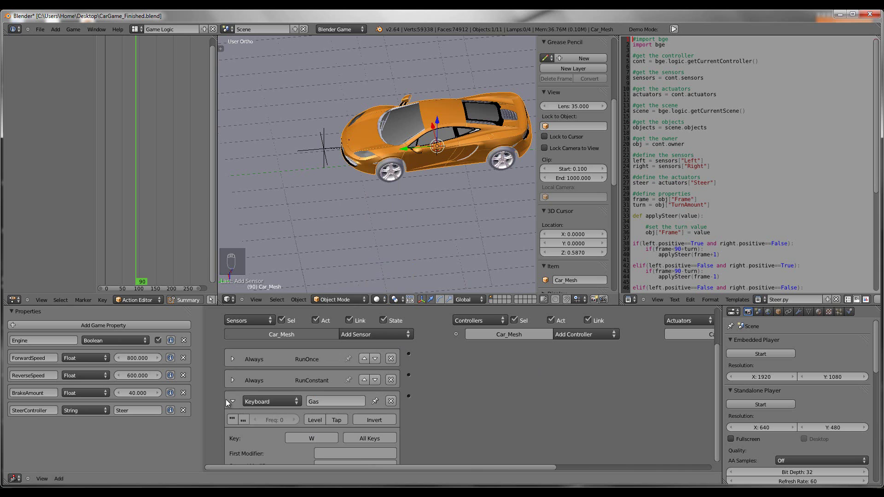
click(232, 402)
Name the next Keyboard sensor on Car_Mesh Reverse and assign it the S key
click(318, 423)
text(Reverse)
key(Return)
click(314, 458)
key(s)
click(233, 422)
Add a Keyboard sensor named Brake to Car_Mesh and assign it the Right Shift key
click(375, 334)
click(375, 392)
scroll(376, 404, down, 2)
click(360, 406)
text(Brake)
key(Return)
click(322, 447)
key(Shift_R)
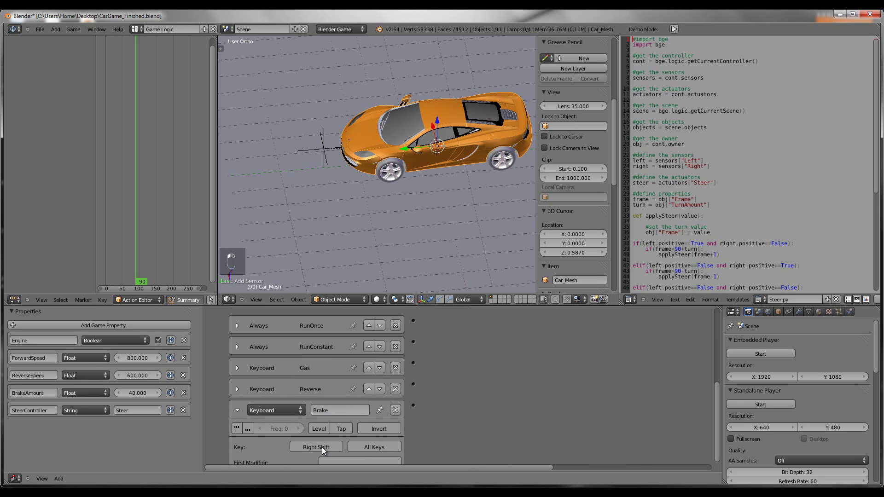
click(238, 410)
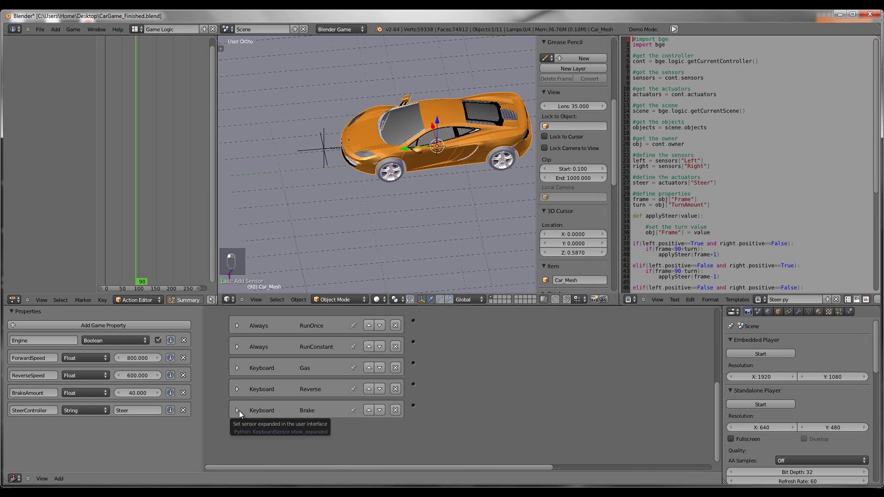
Add two Python controllers to Car_Mesh
key(Home)
click(541, 324)
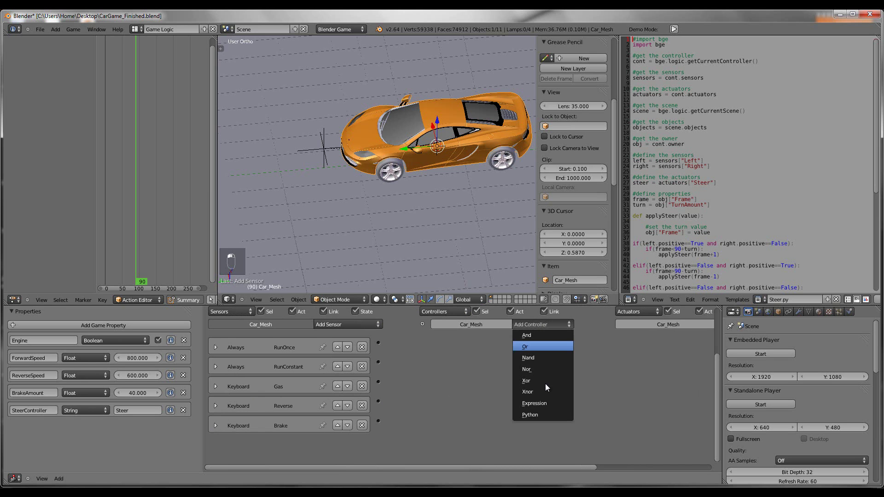
click(543, 411)
click(556, 324)
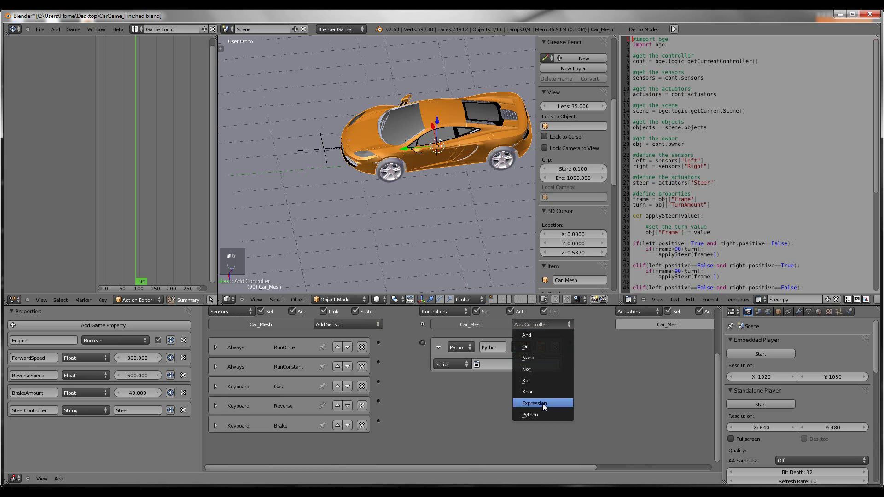
click(537, 412)
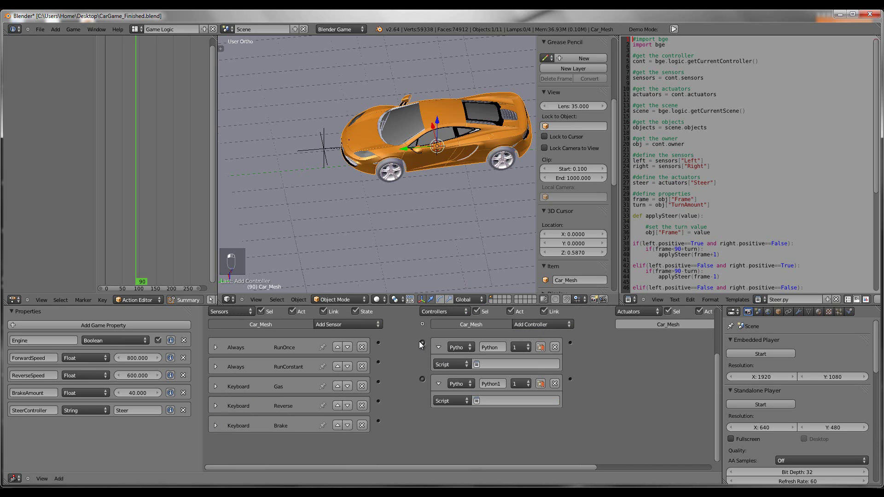
Link RunOnce to the first Python controller, and RunConstant, Gas, Reverse and Brake to the second
drag(383, 341, 379, 342)
drag(387, 370, 383, 363)
drag(380, 408, 379, 401)
Assign the CarSetup.py script to the first Python controller and Powertrain.py to the second
click(495, 364)
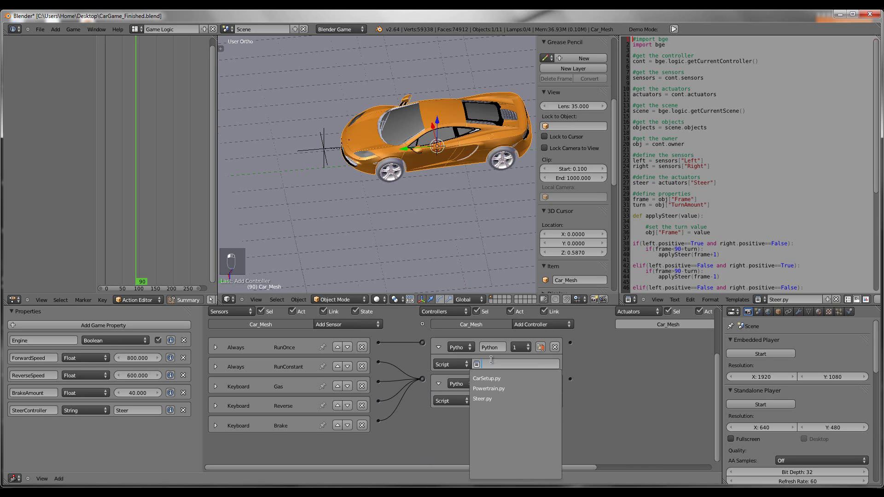
click(485, 398)
click(485, 400)
click(501, 306)
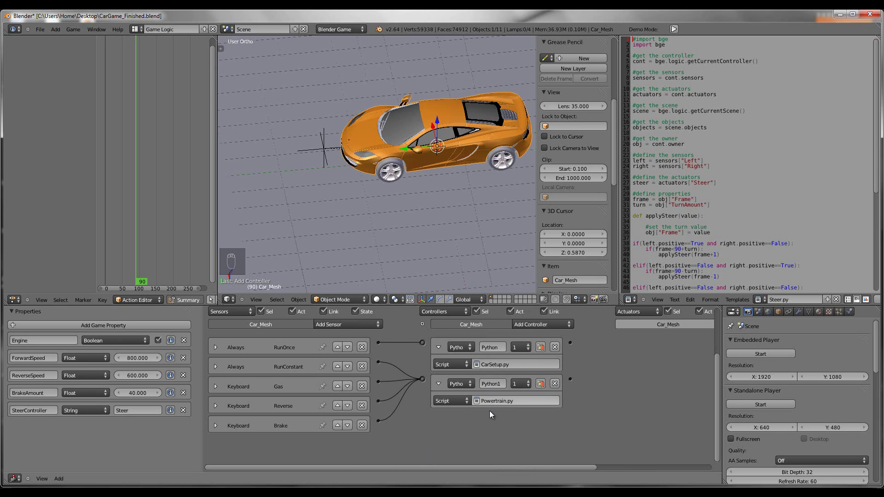
Save the car game file under its current name
middle_drag(499, 412, 478, 411)
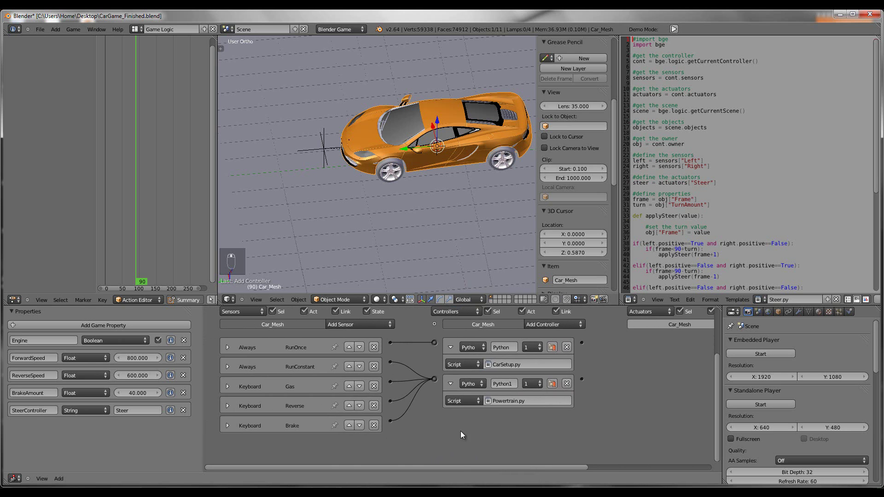
mouse_move(513, 392)
middle_down()
mouse_move(512, 383)
mouse_move(499, 398)
middle_up()
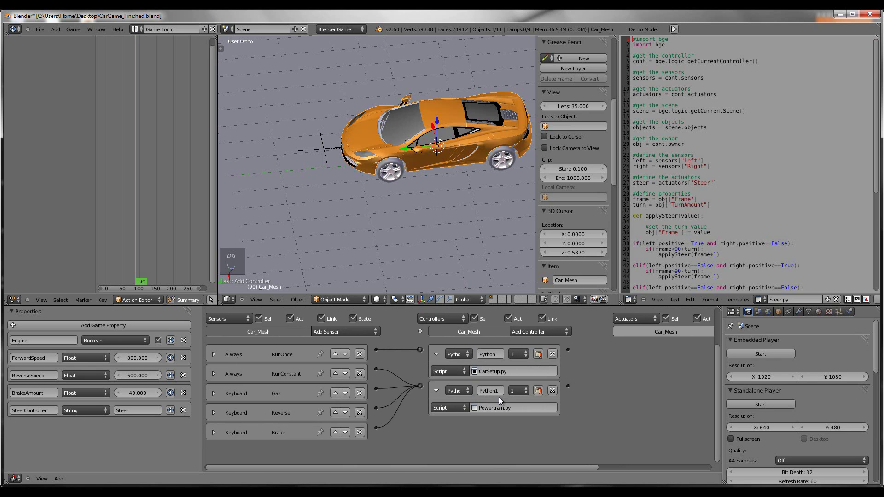
key(ctrl+s)
click(435, 366)
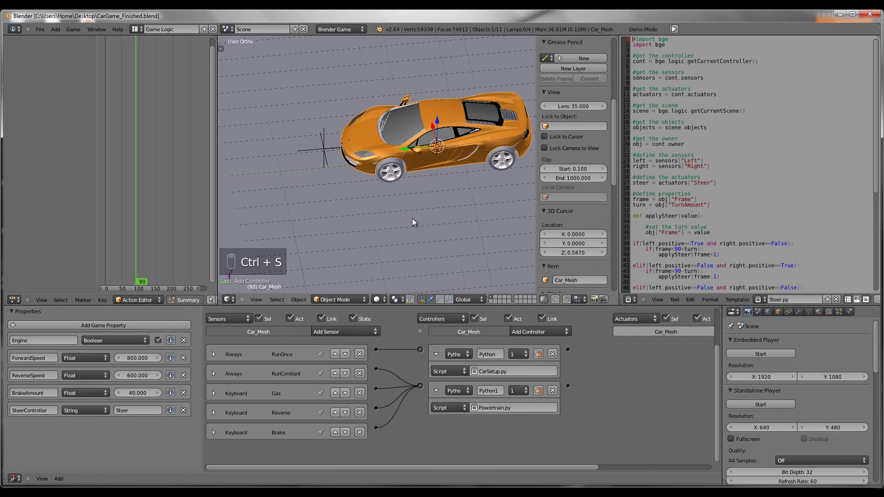
Add a Float game property named Grip with value 10 to the front tire TireFD
right_click(397, 172)
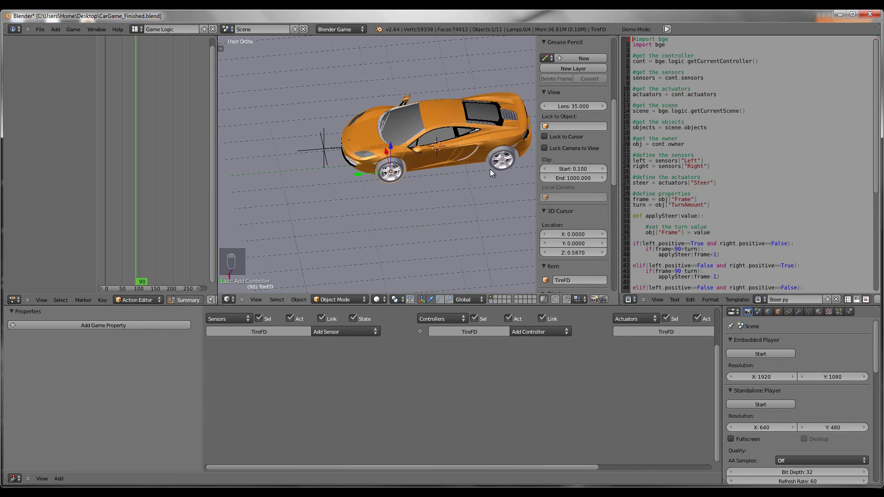
click(115, 325)
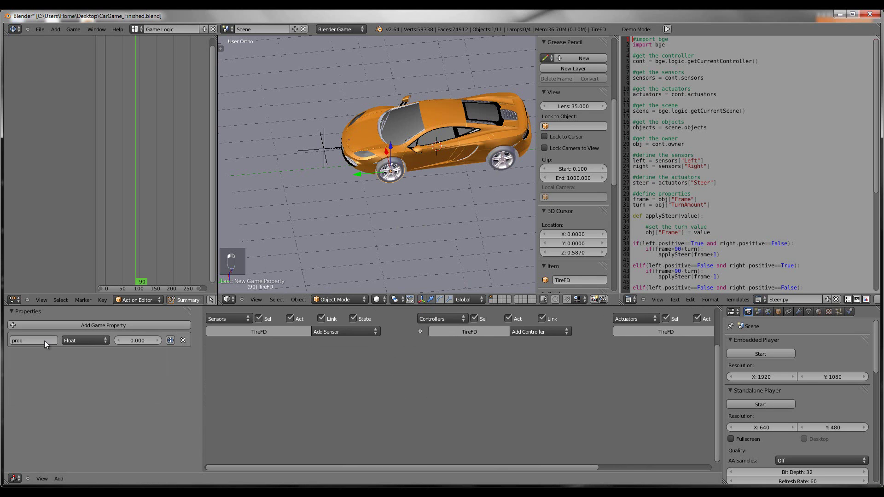
click(38, 339)
text(Grip)
key(Return)
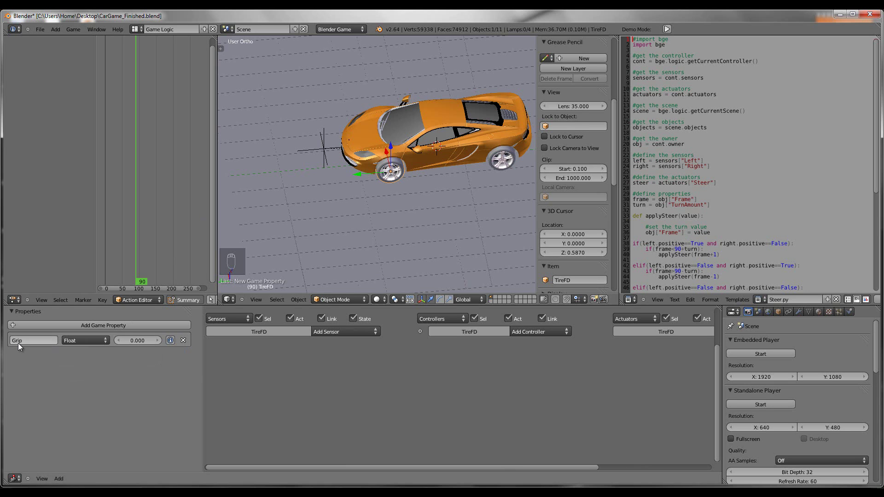
click(93, 339)
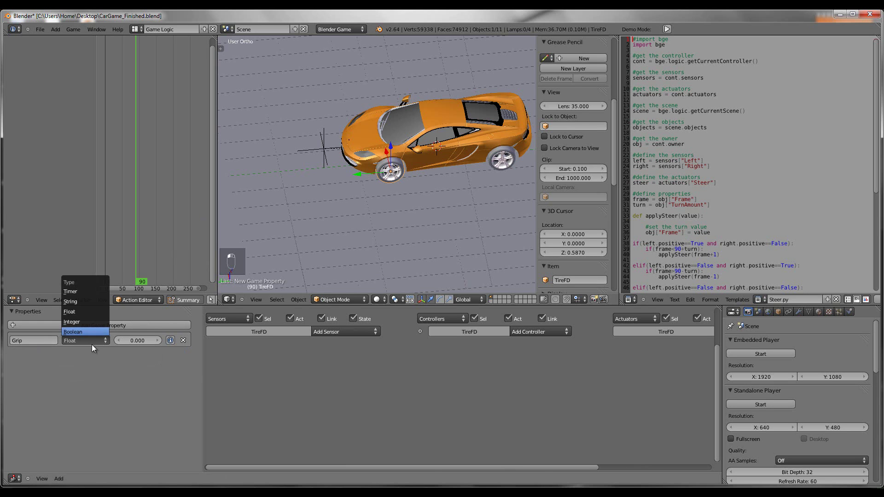
click(15, 343)
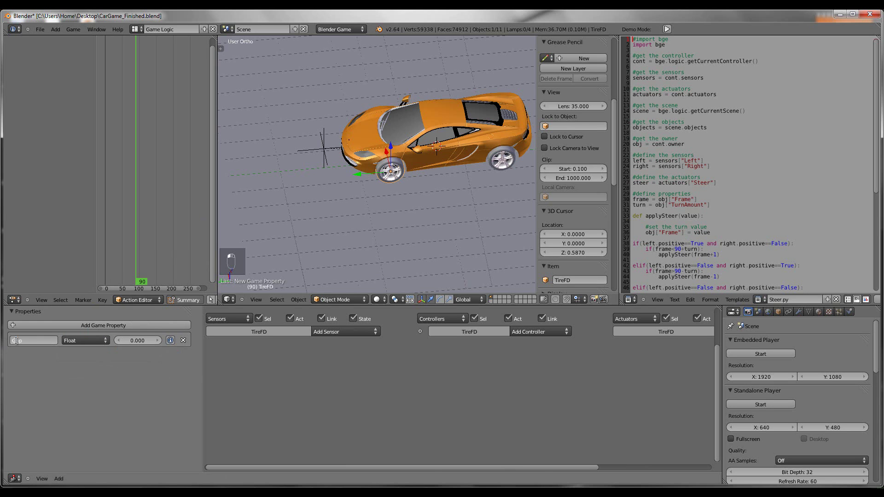
click(48, 367)
click(134, 341)
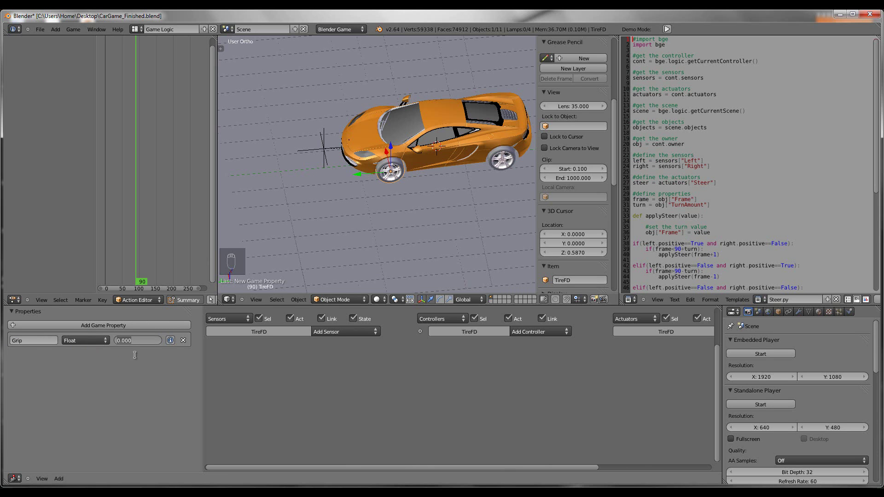
text(10)
key(Return)
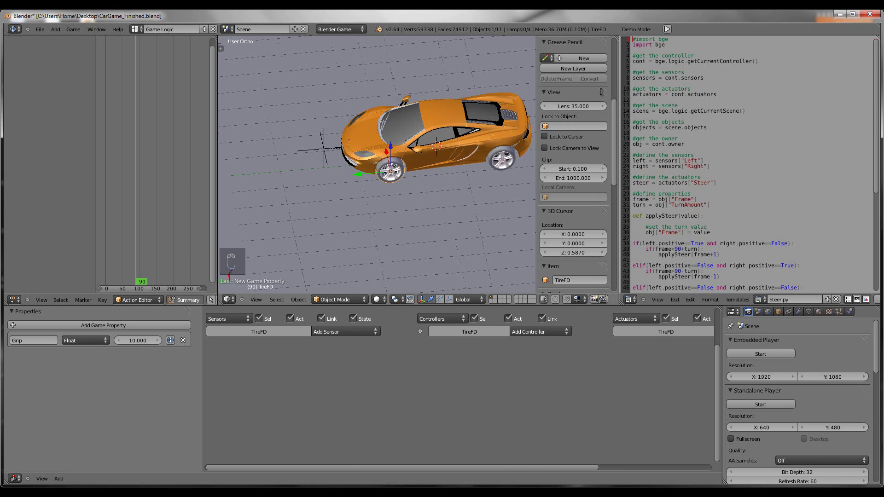
Add a Float game property named Grip with value 10 to the rear tire TireRD
right_click(513, 166)
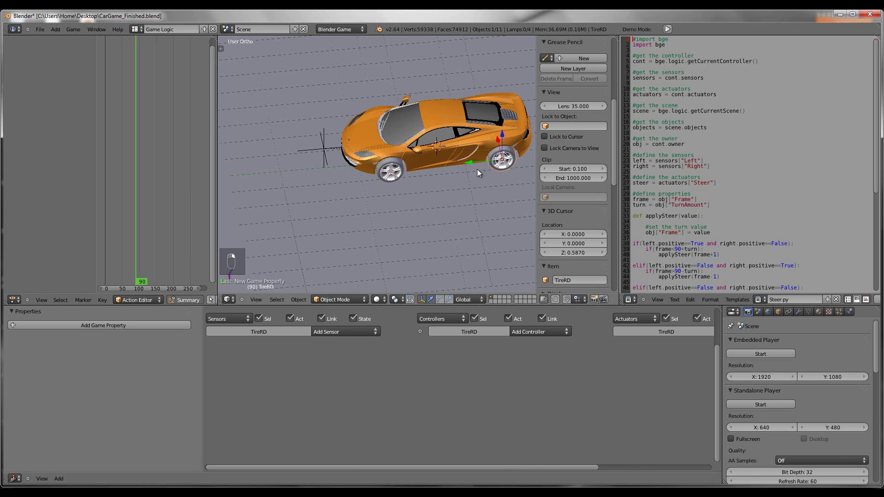
click(76, 321)
click(38, 340)
text(G)
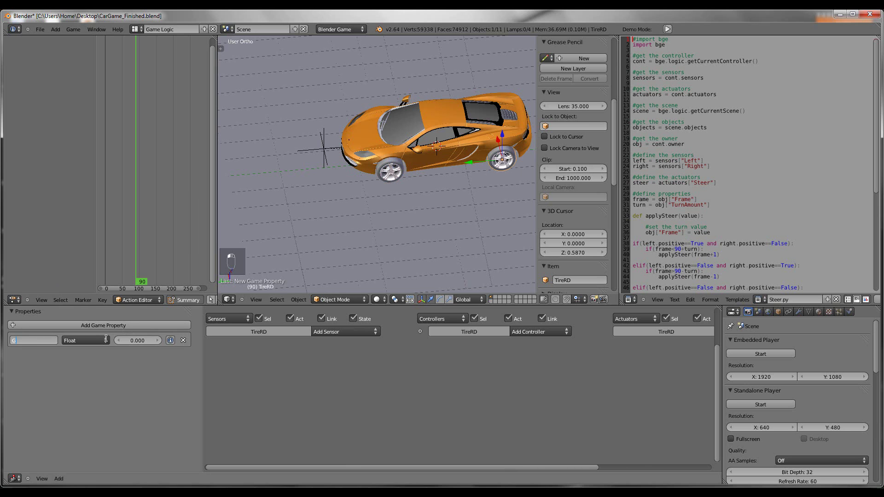
text(rip)
key(Return)
click(131, 339)
text(10)
key(Return)
Add a Float game property named Grip with value 10 to the opposite rear tire TireRP
middle_drag(252, 278, 335, 236)
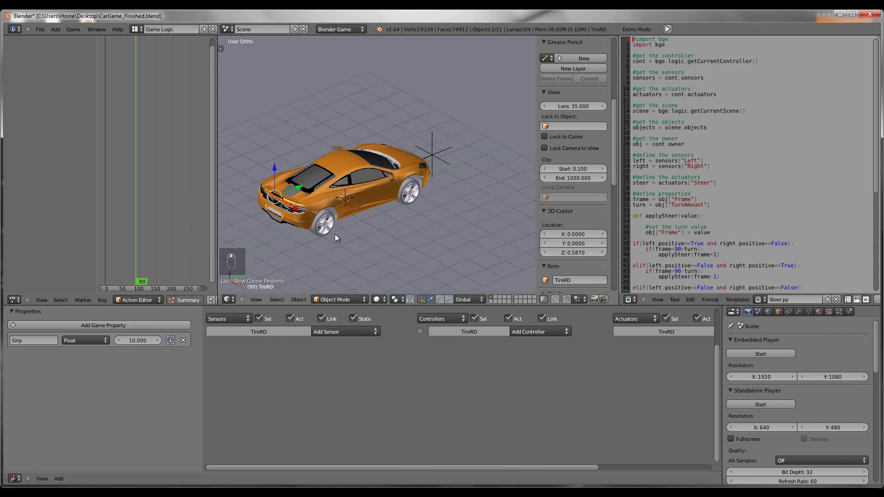
right_click(330, 230)
click(151, 325)
click(31, 340)
text(Grip)
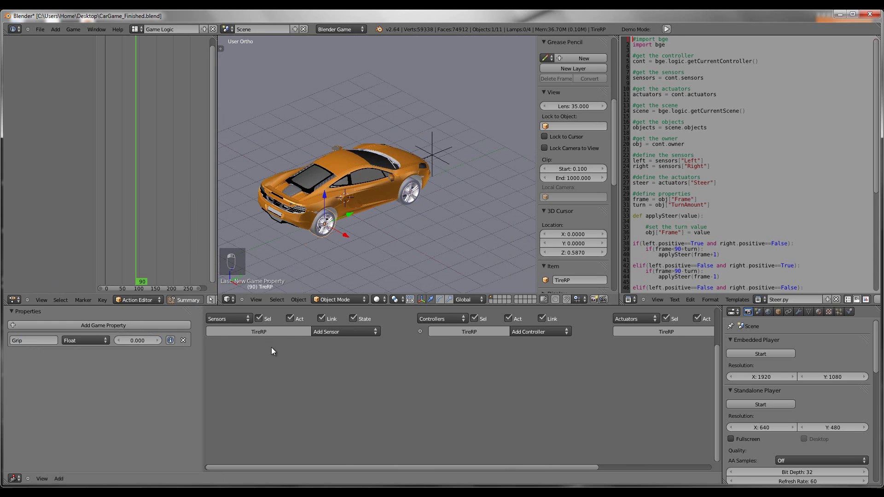
click(130, 341)
text(10)
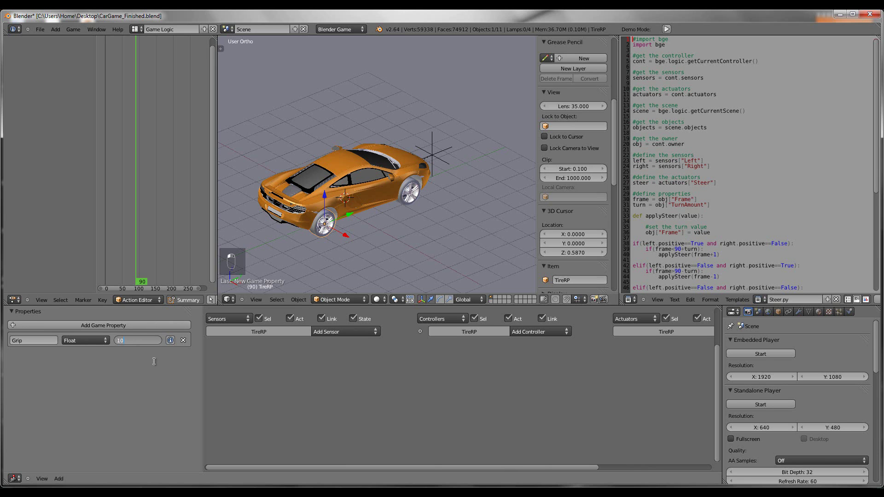
key(Return)
key(ctrl+c)
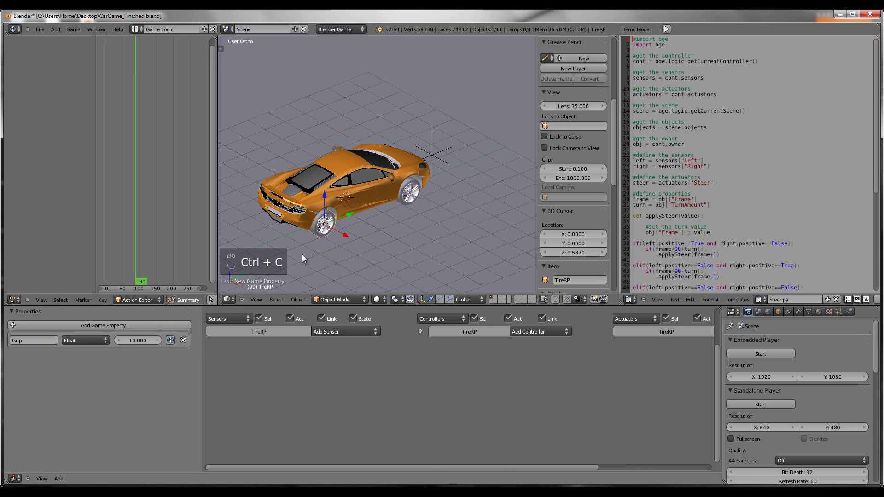
Add a Float game property named Grip with value 10 to the front tire TireFP and save the file
right_click(409, 192)
click(118, 324)
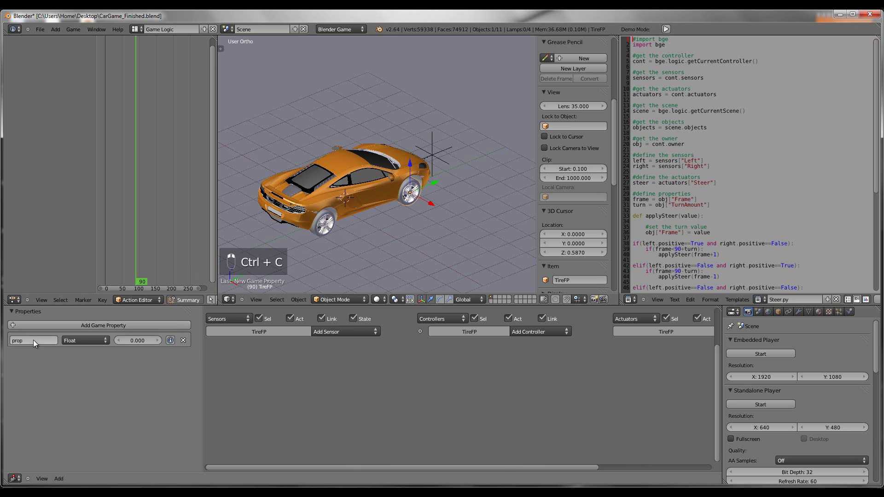
key(ctrl+v)
click(130, 339)
text(1)
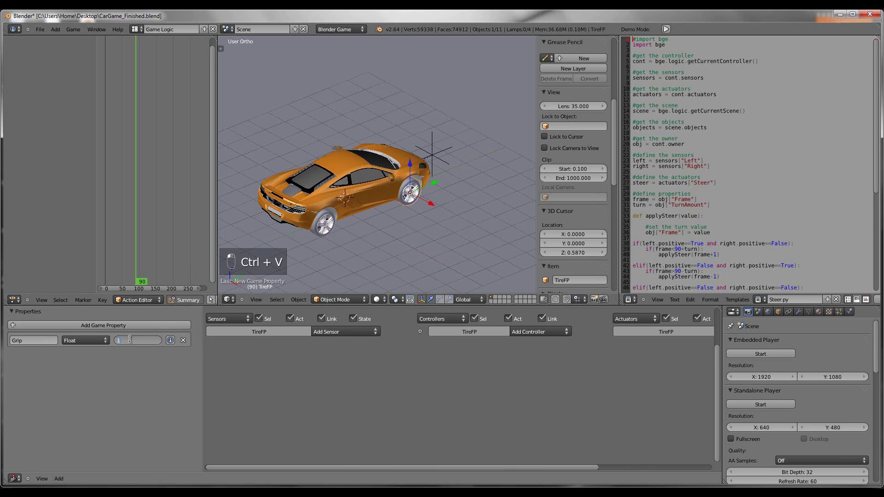
key(ctrl+s)
click(359, 255)
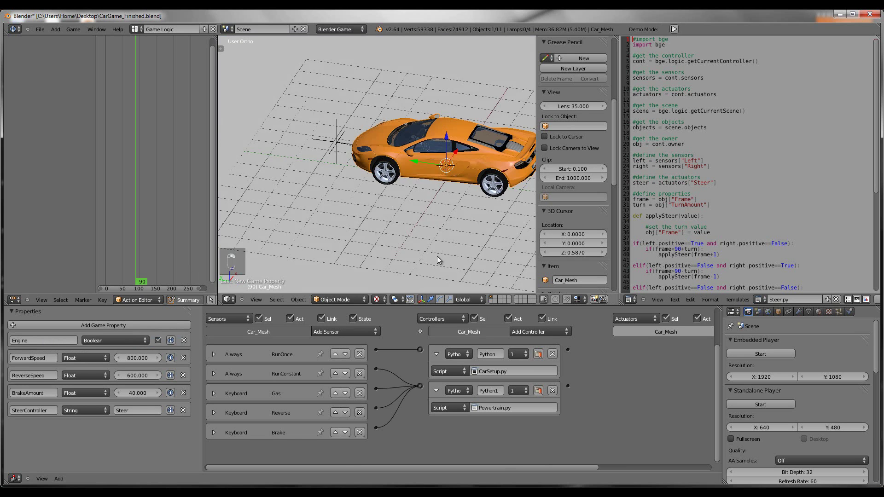
Dismiss the update notification and try to rotate Car_Mesh about the global Z axis
middle_drag(437, 256, 431, 194)
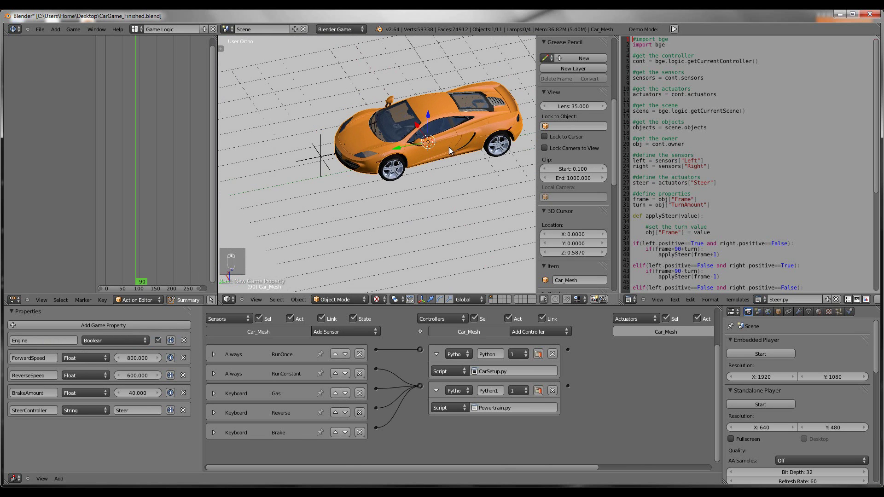
middle_drag(428, 148, 429, 193)
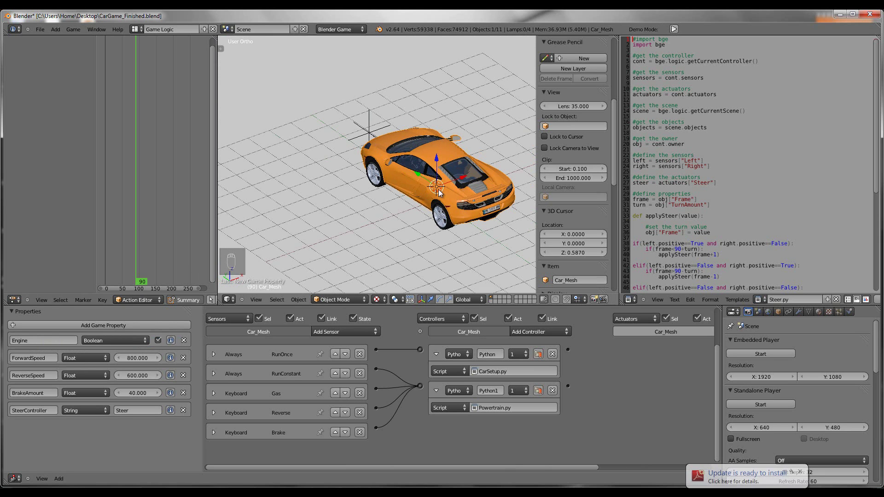
click(800, 472)
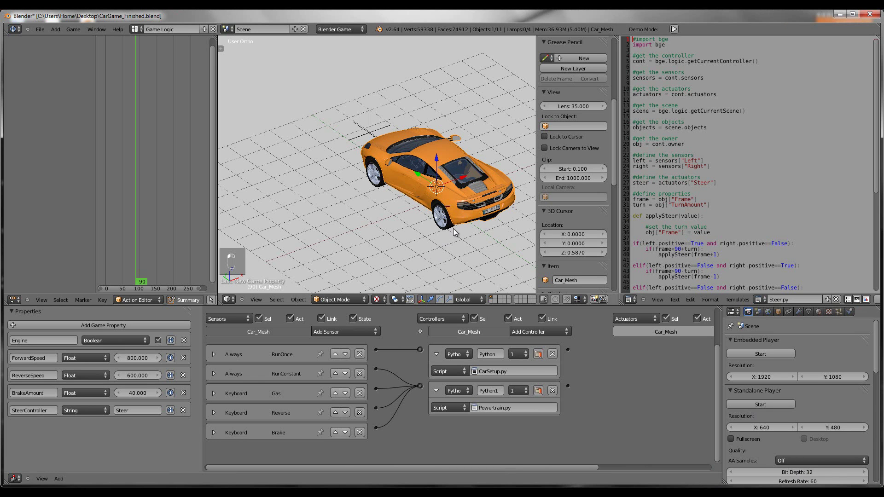
middle_drag(437, 223, 522, 206)
key(r)
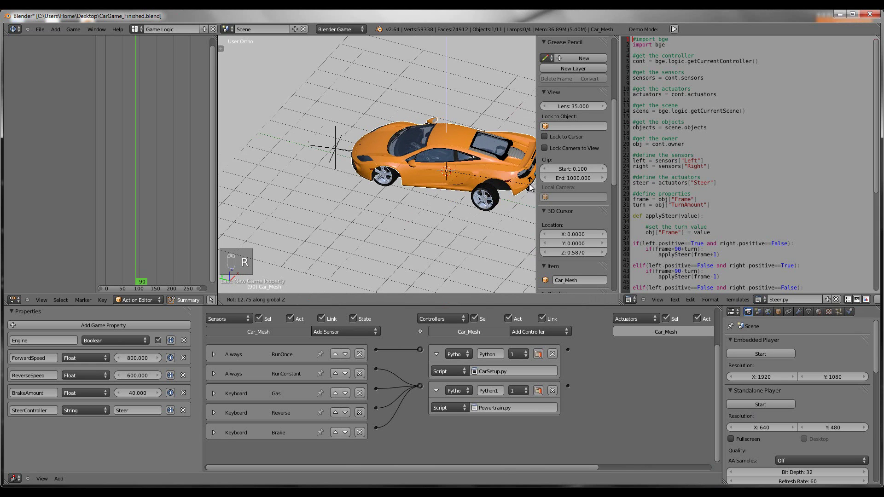
right_click(519, 204)
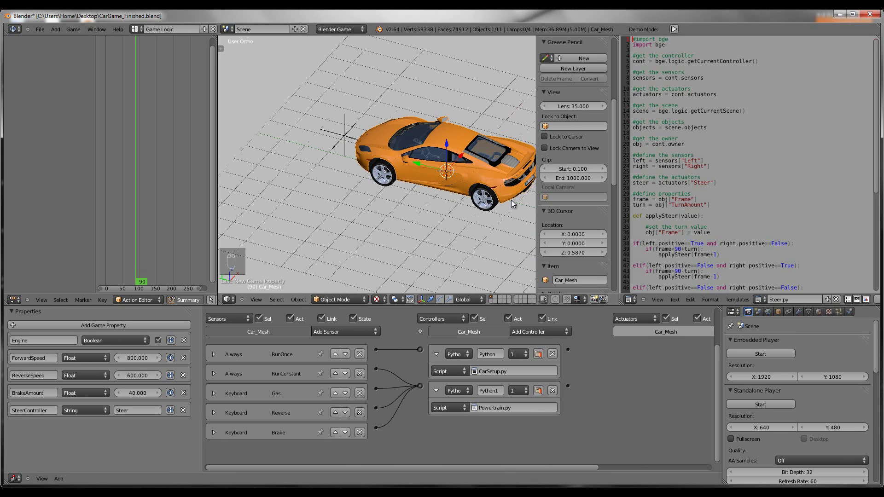
key(ctrl+a)
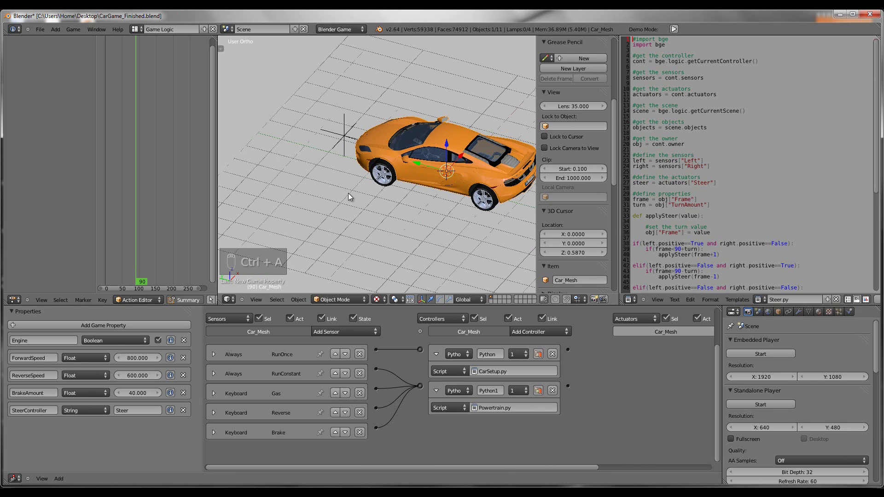
middle_drag(348, 197, 360, 215)
right_click(361, 215)
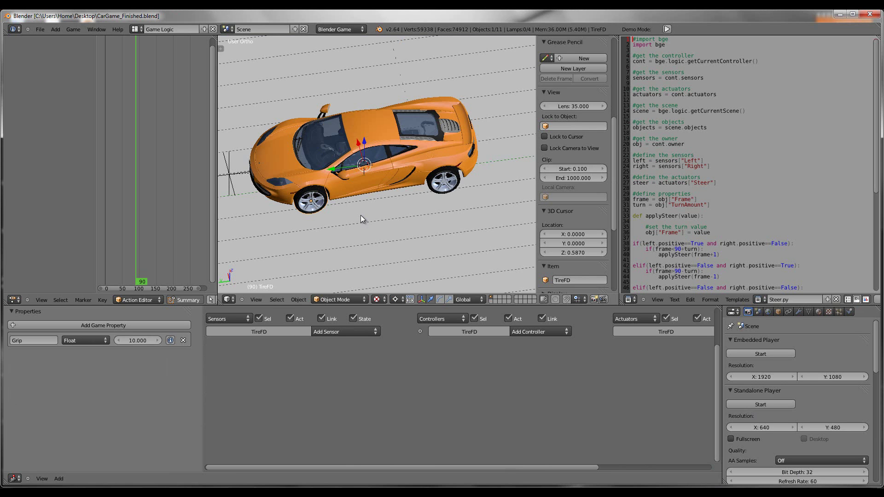
Run the game repeatedly from different viewing angles to test how the car drives
key(p)
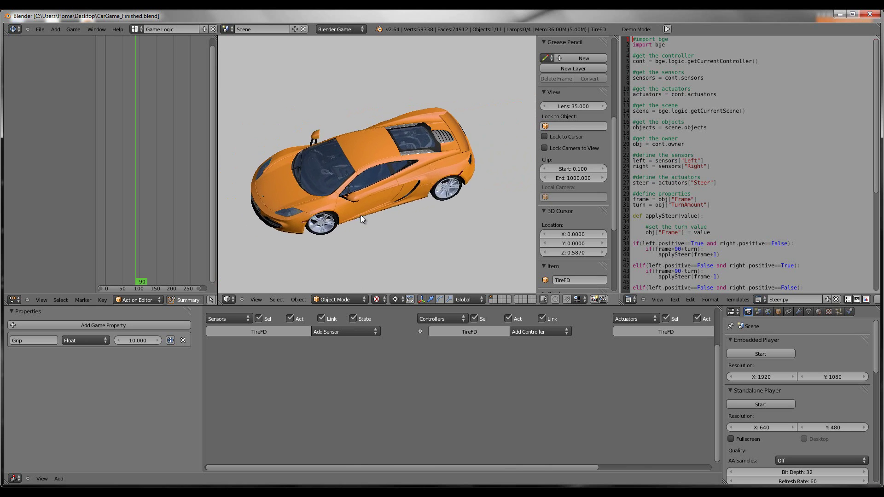
key(Escape)
key(p)
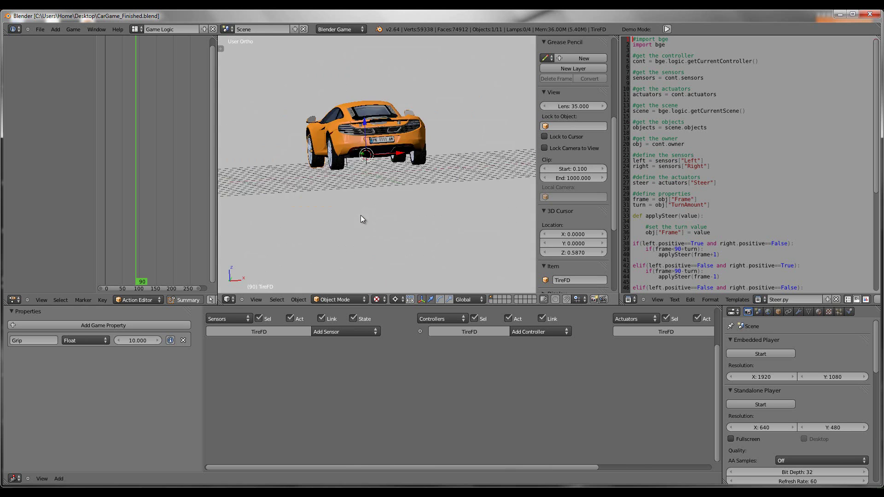
key(Escape)
middle_drag(322, 238, 363, 234)
key(p)
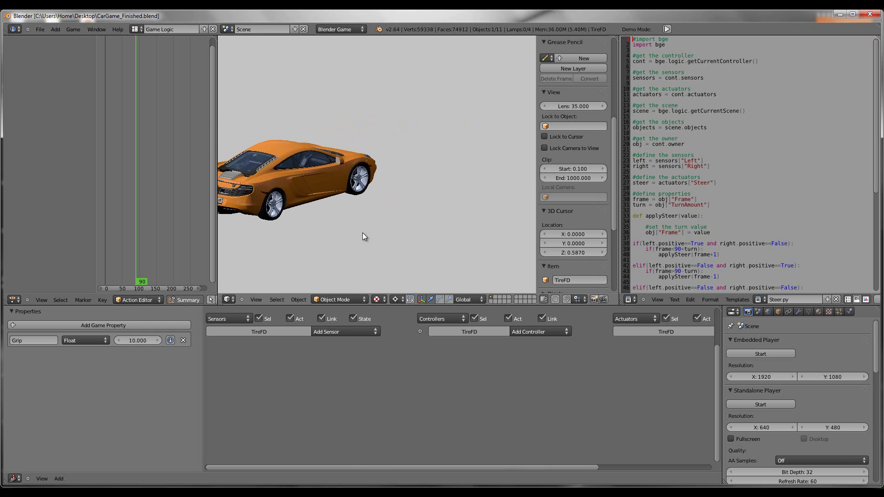